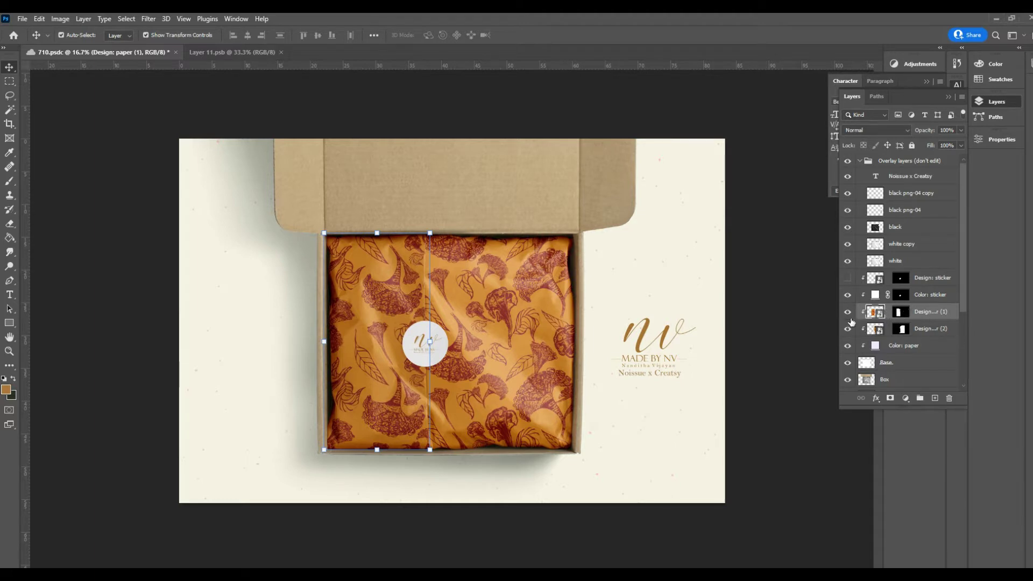
# Check which halves of the wrapping paper the two Design: paper layers cover by toggling their visibility
pyautogui.click(847, 312)
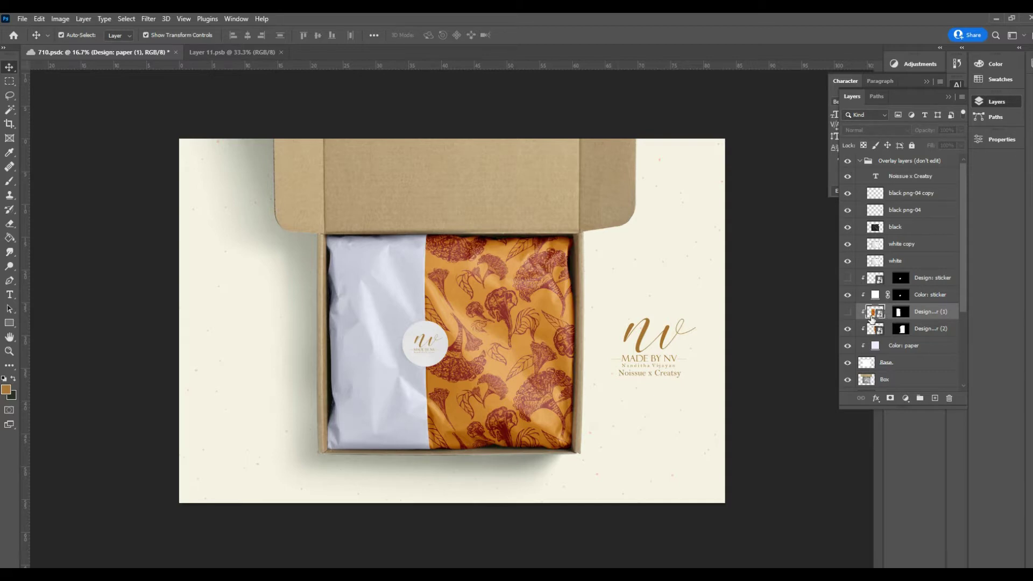
pyautogui.click(848, 313)
pyautogui.click(848, 330)
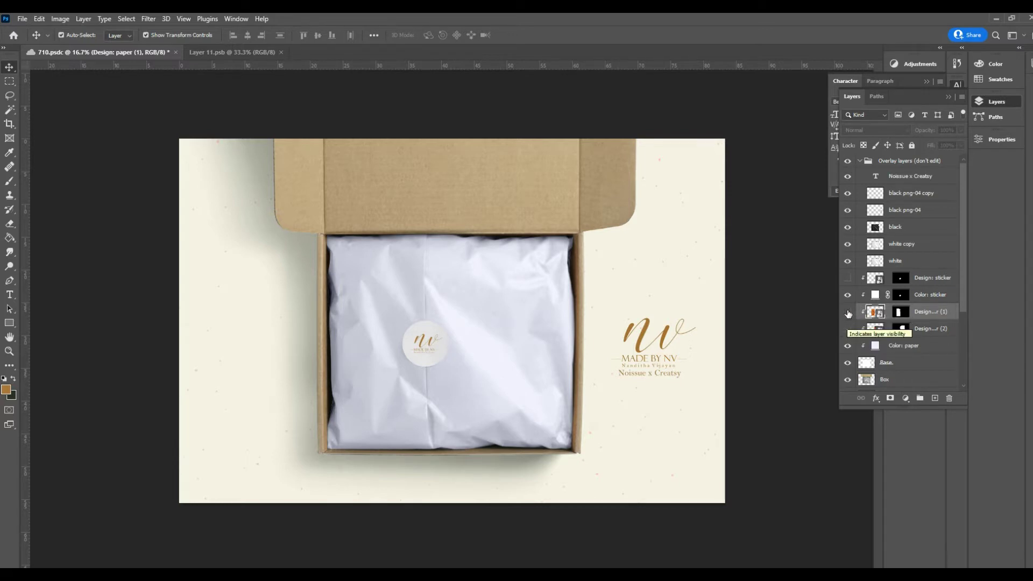
pyautogui.click(848, 328)
pyautogui.click(848, 312)
pyautogui.click(848, 330)
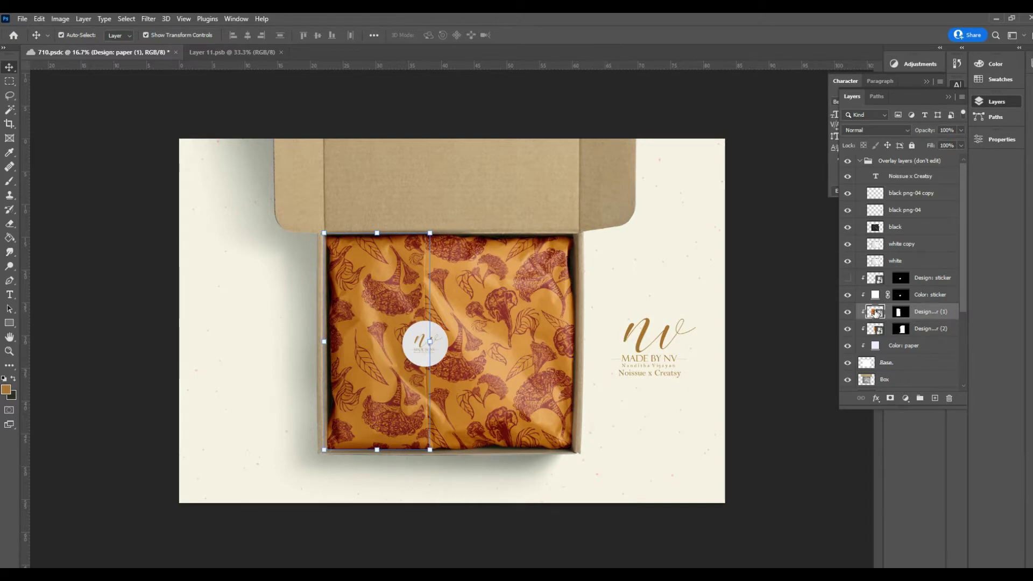
# Open the Design: paper (1) smart object, inspect its orange pattern's source in Illustrator, and return to Photoshop
pyautogui.doubleClick(874, 312)
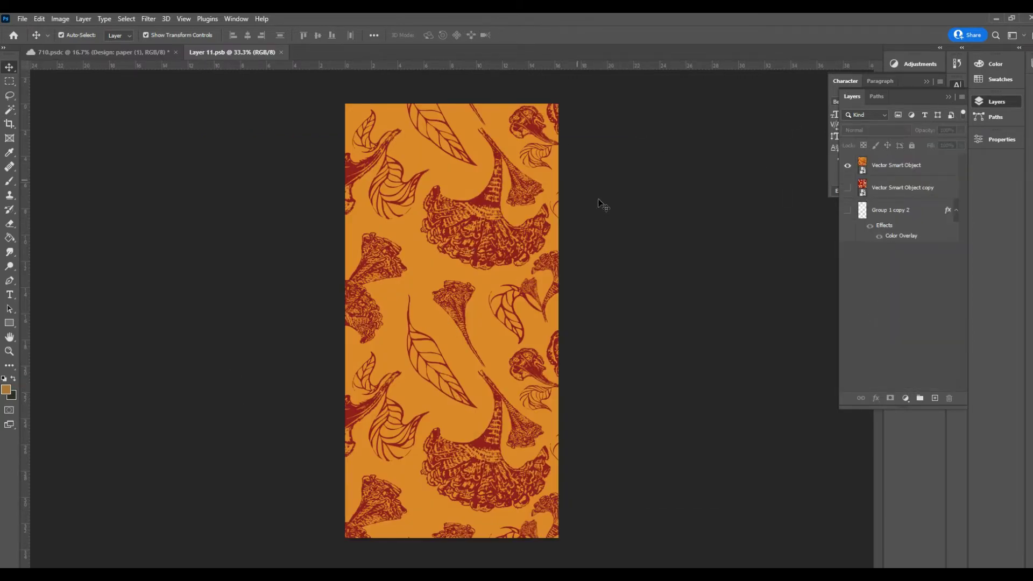
pyautogui.doubleClick(863, 166)
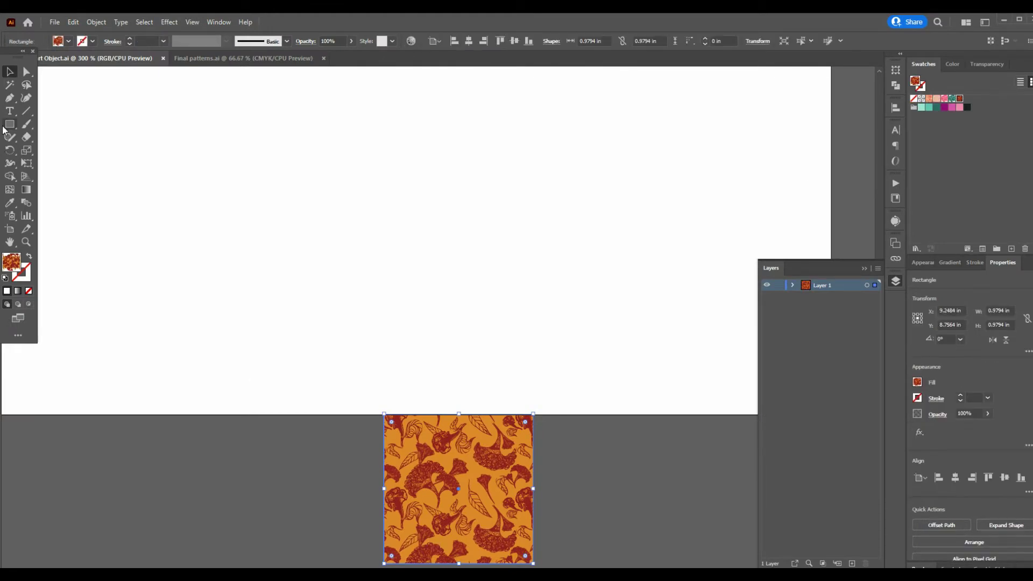
pyautogui.doubleClick(490, 486)
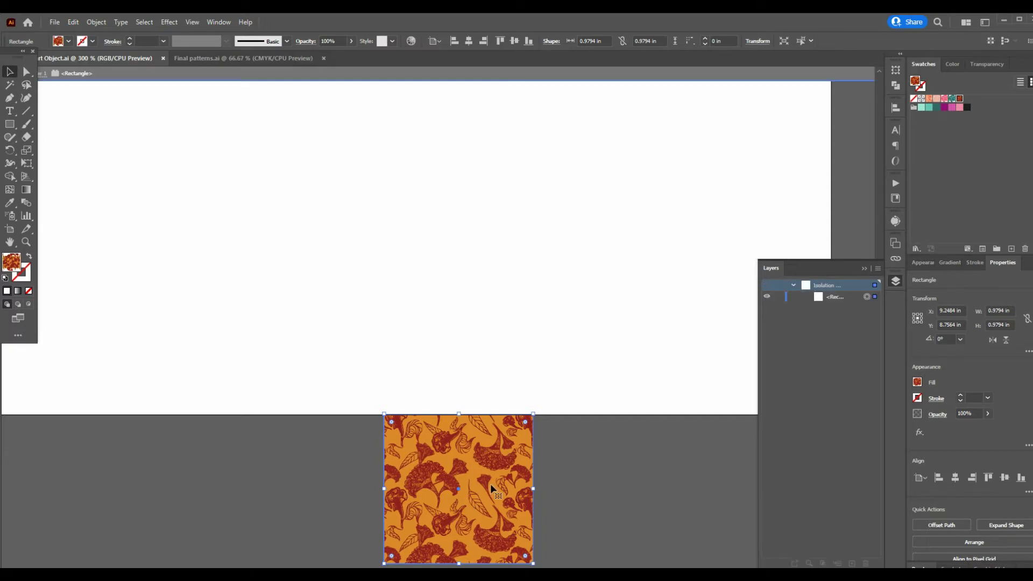
pyautogui.click(175, 59)
pyautogui.press('d')
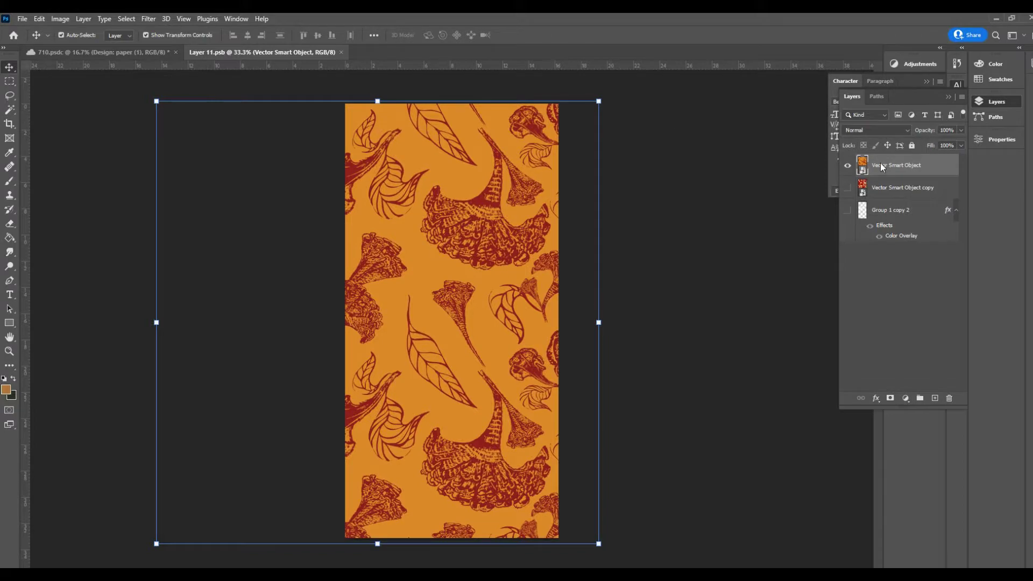
# Hide the orange pattern layer and bring the blue pattern rectangle from Illustrator's Final patterns document into the Layer 11.psb canvas
pyautogui.click(848, 167)
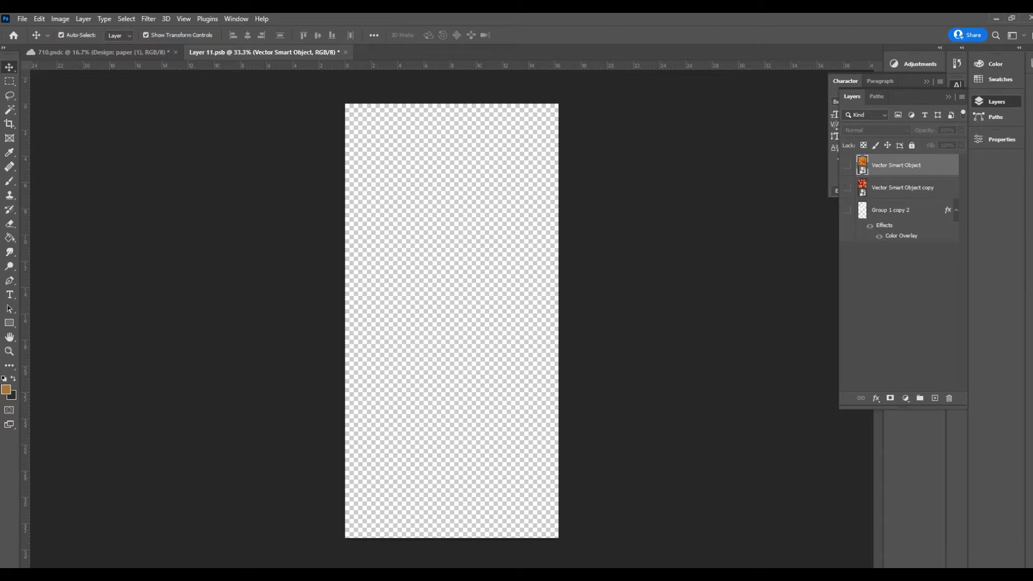
pyautogui.click(436, 532)
pyautogui.click(617, 267)
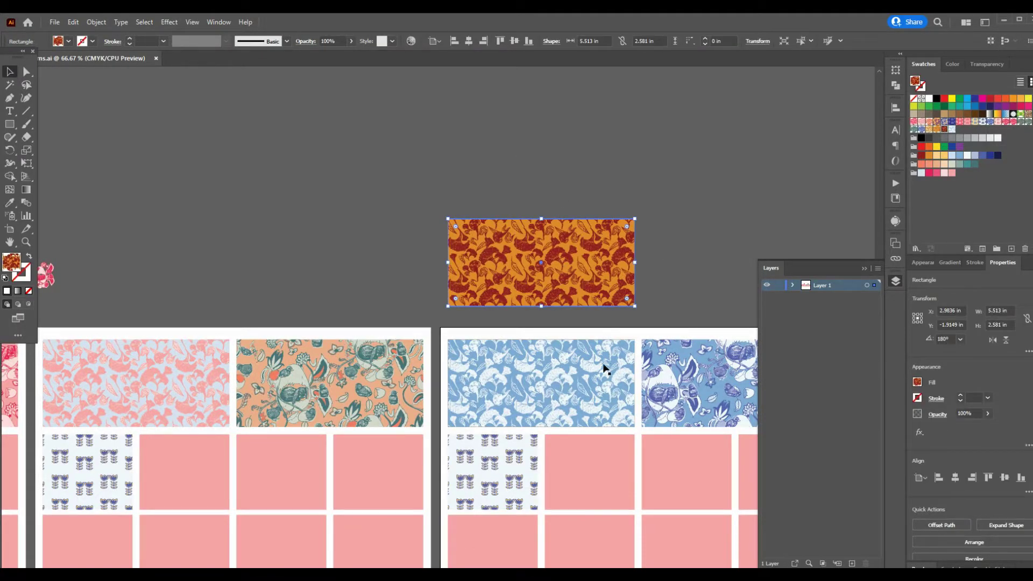
pyautogui.click(603, 390)
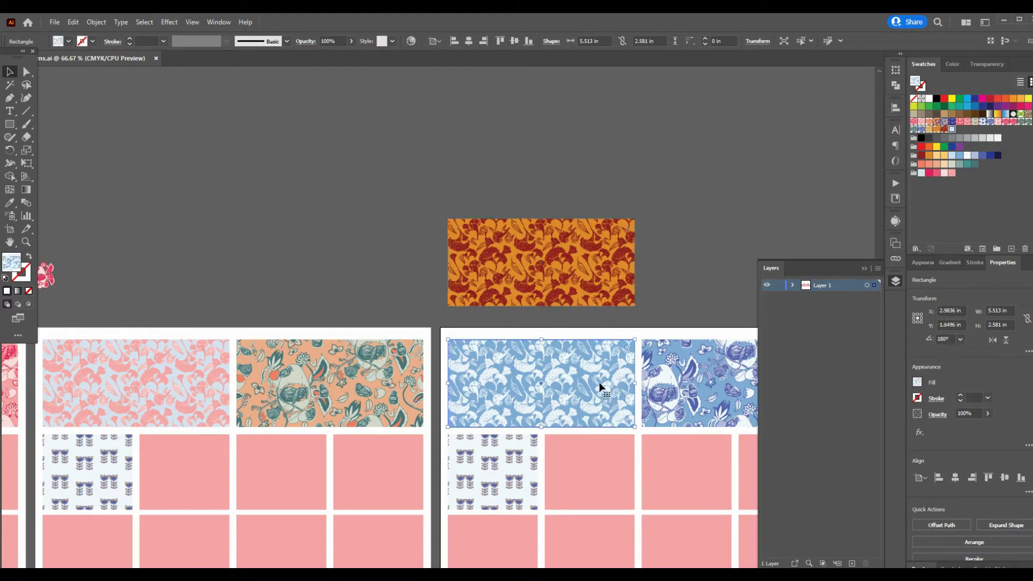
pyautogui.moveTo(584, 394); pyautogui.dragTo(462, 559)
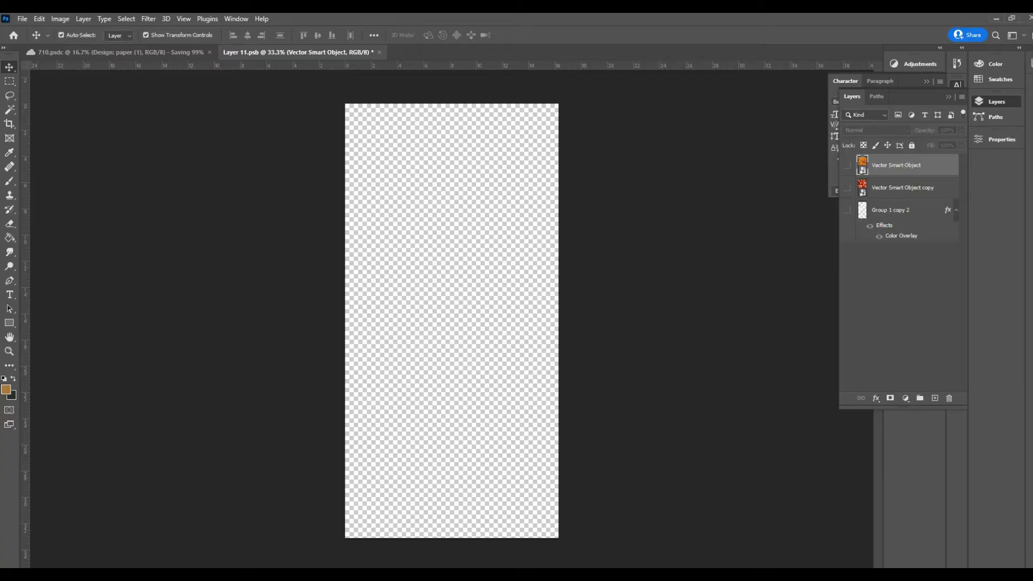
pyautogui.moveTo(463, 559); pyautogui.dragTo(481, 276)
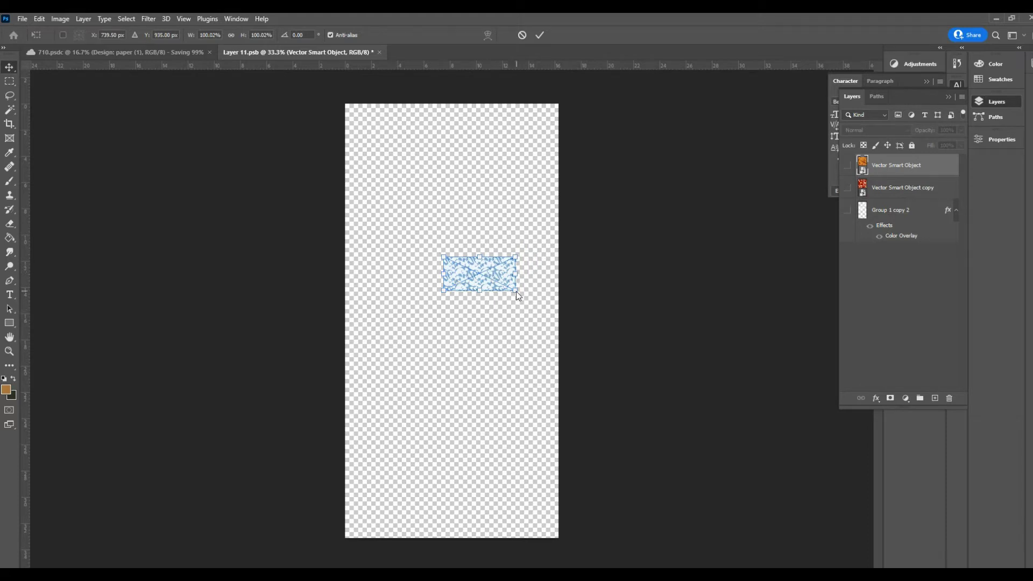
pyautogui.moveTo(516, 291); pyautogui.dragTo(907, 567)
pyautogui.moveTo(442, 257); pyautogui.dragTo(278, 92)
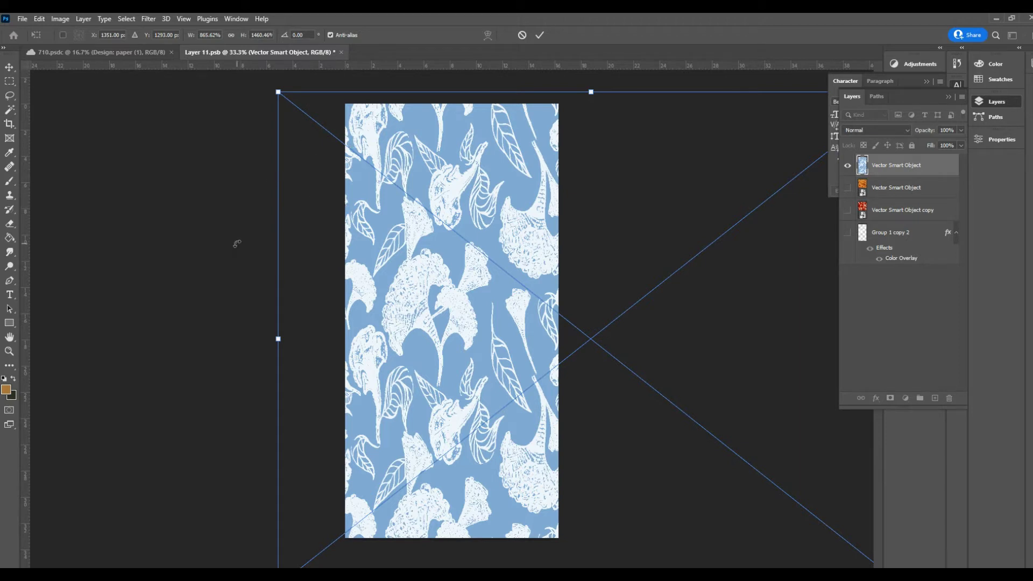
pyautogui.hotkey('ctrl', 'z')
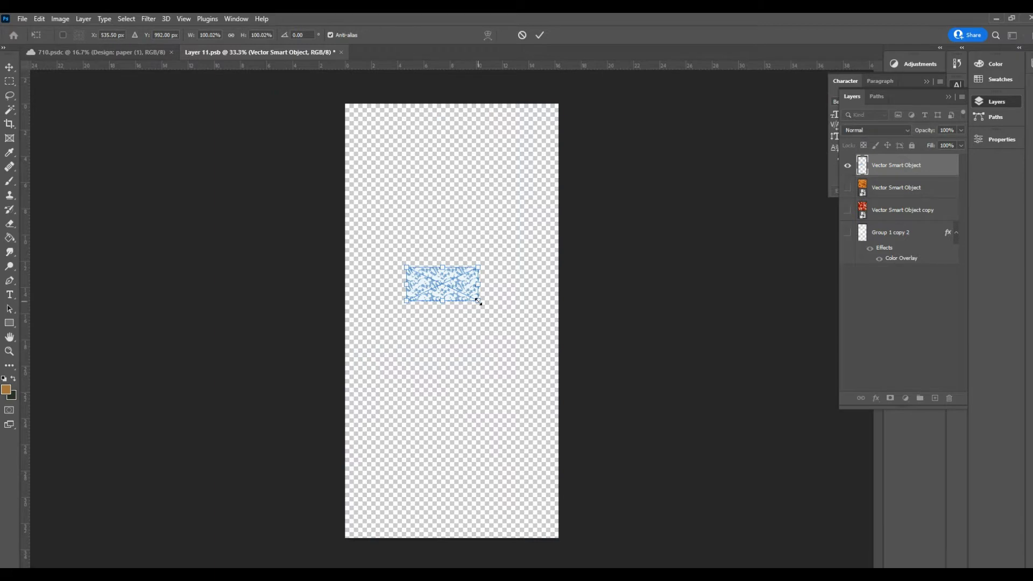
# Enlarge the placed blue pattern to about 1530% width and 1549% height so it covers the whole canvas, and commit it
pyautogui.moveTo(478, 301); pyautogui.dragTo(970, 580)
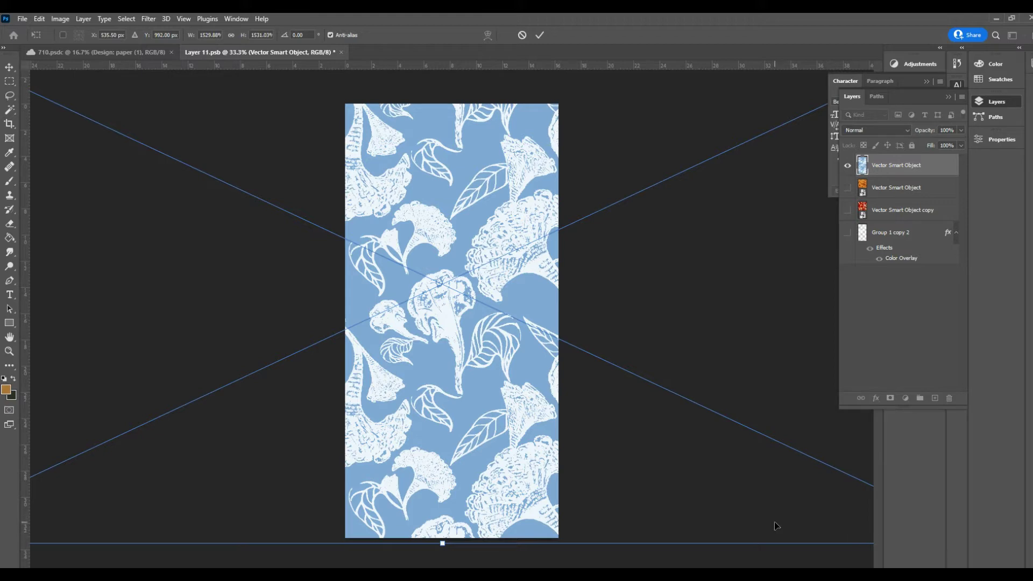
pyautogui.moveTo(443, 543); pyautogui.dragTo(494, 549)
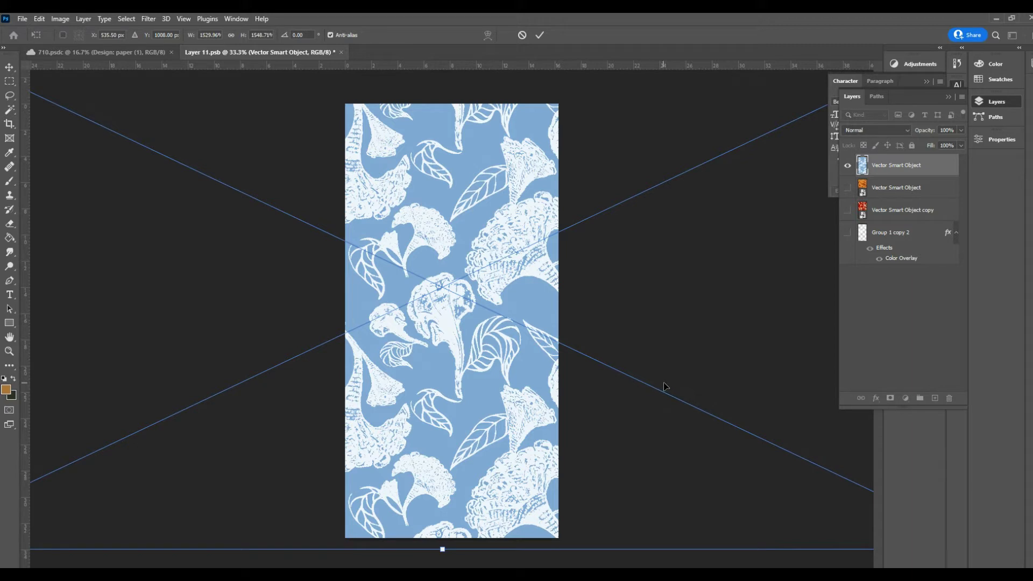
pyautogui.press('Return')
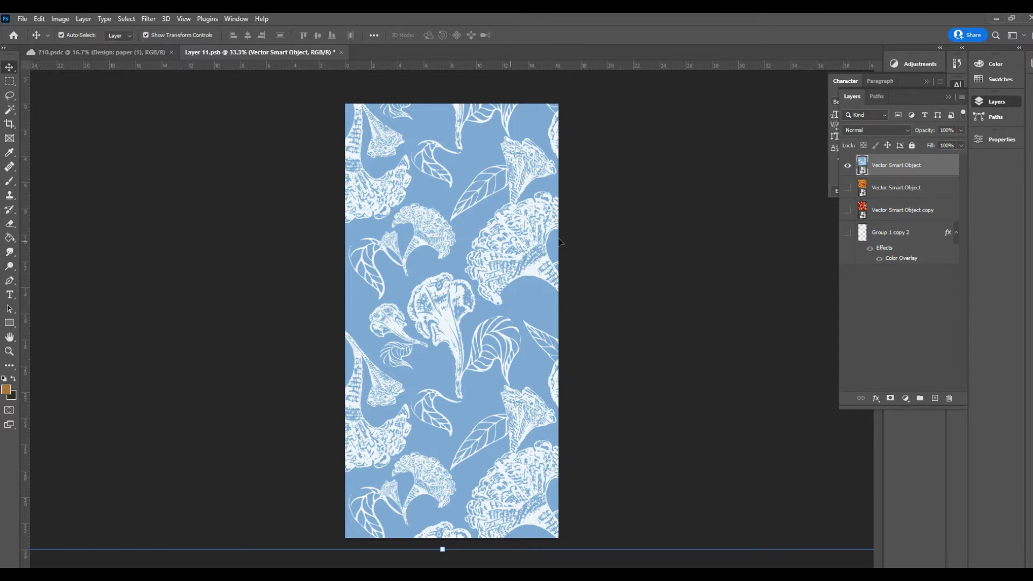
# Open the blue pattern's Vector Smart Object in Illustrator and select its pattern-filled rectangle
pyautogui.doubleClick(861, 166)
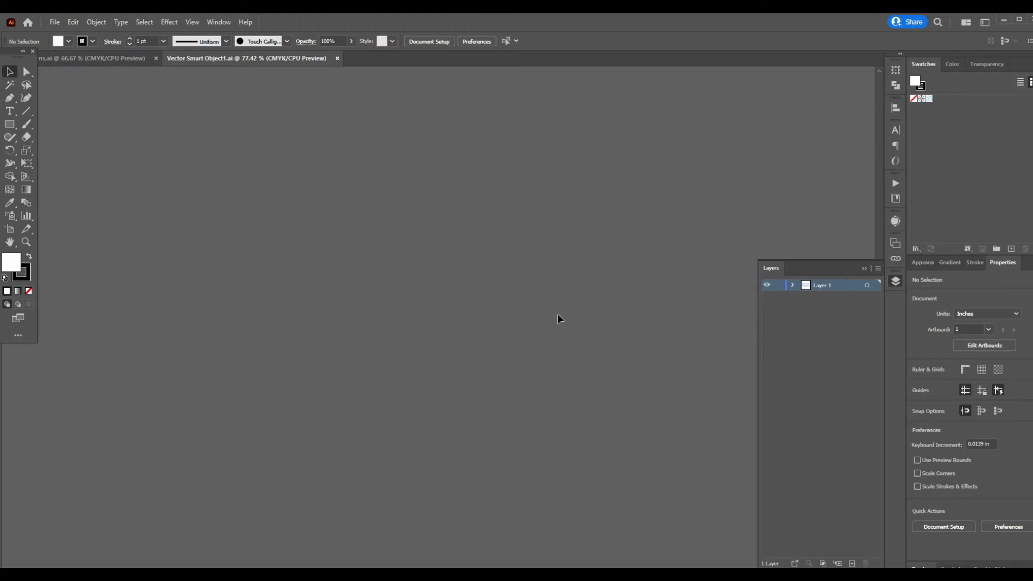
pyautogui.moveTo(573, 294); pyautogui.dragTo(265, 376)
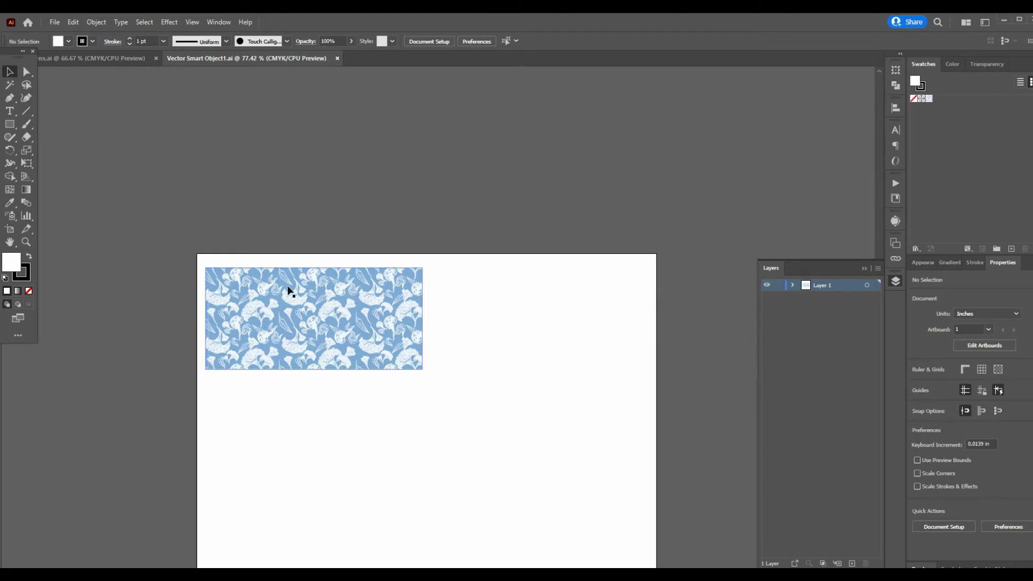
pyautogui.click(312, 304)
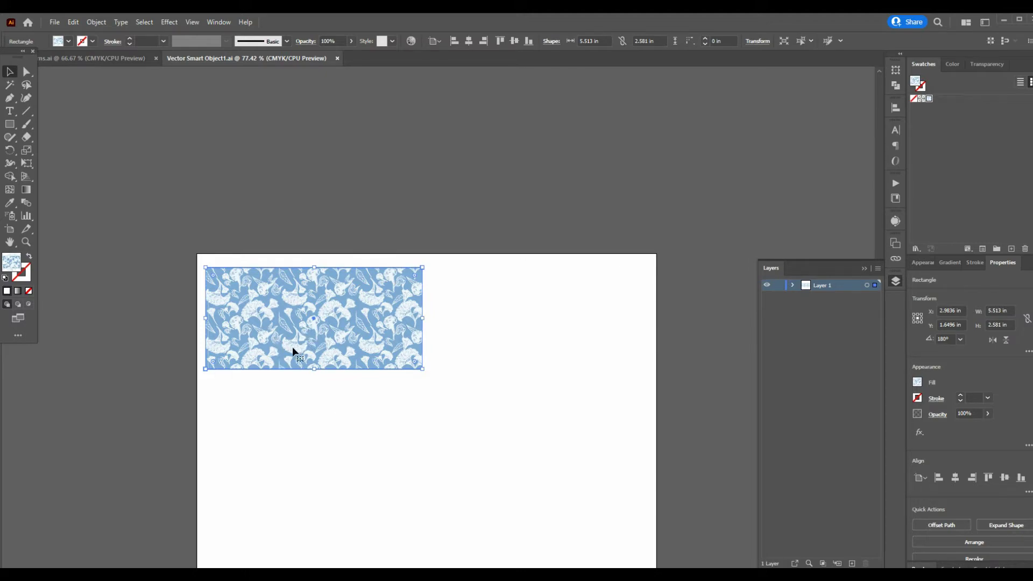
pyautogui.hotkey('ctrl', '1')
pyautogui.hotkey('ctrl', '=')
pyautogui.hotkey('ctrl', '=')
pyautogui.hotkey('ctrl', '=')
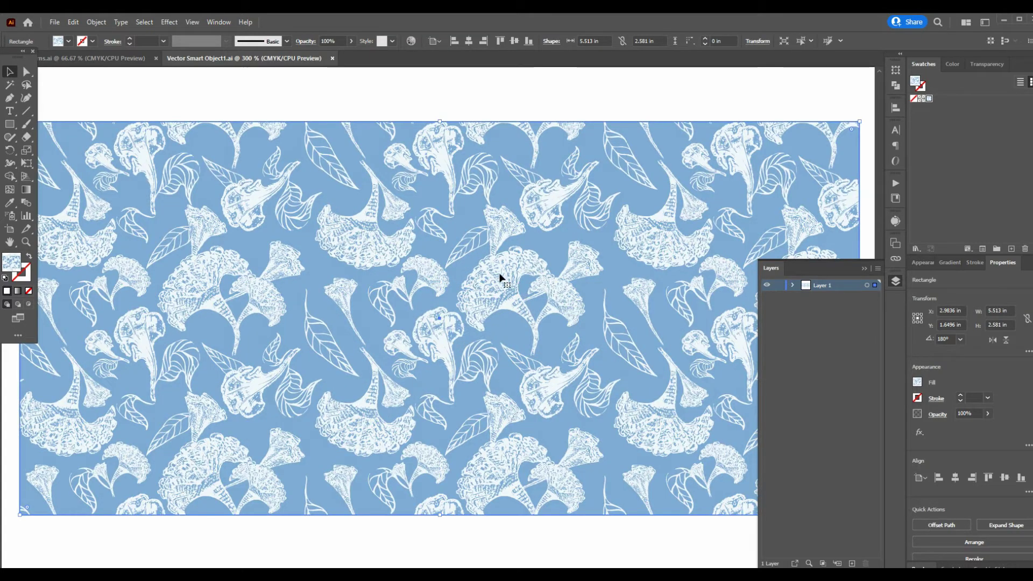
pyautogui.moveTo(449, 336); pyautogui.dragTo(357, 292)
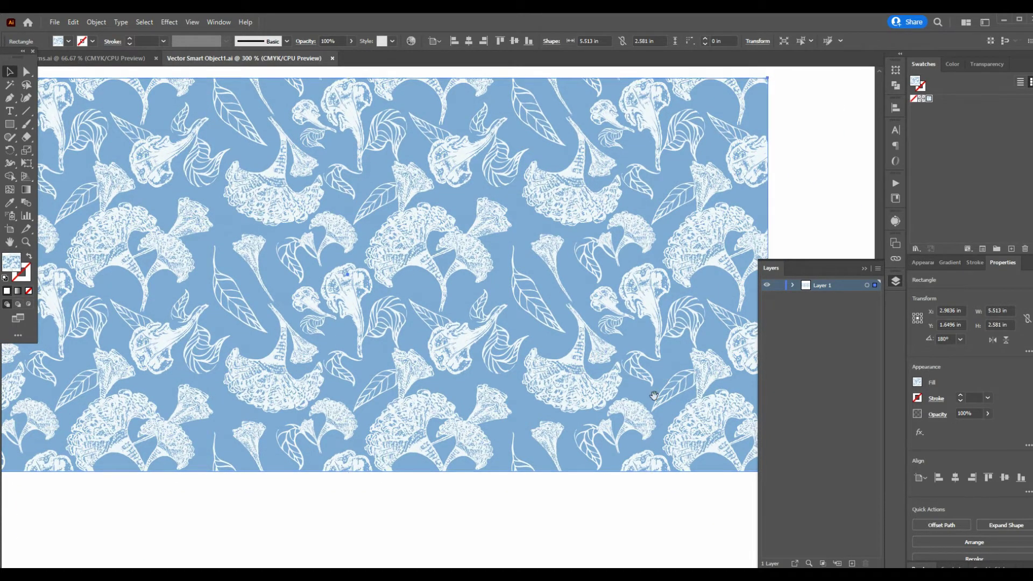
# Scale the blue rectangle's pattern fill uniformly to 70% without transforming the object itself
pyautogui.rightClick(300, 216)
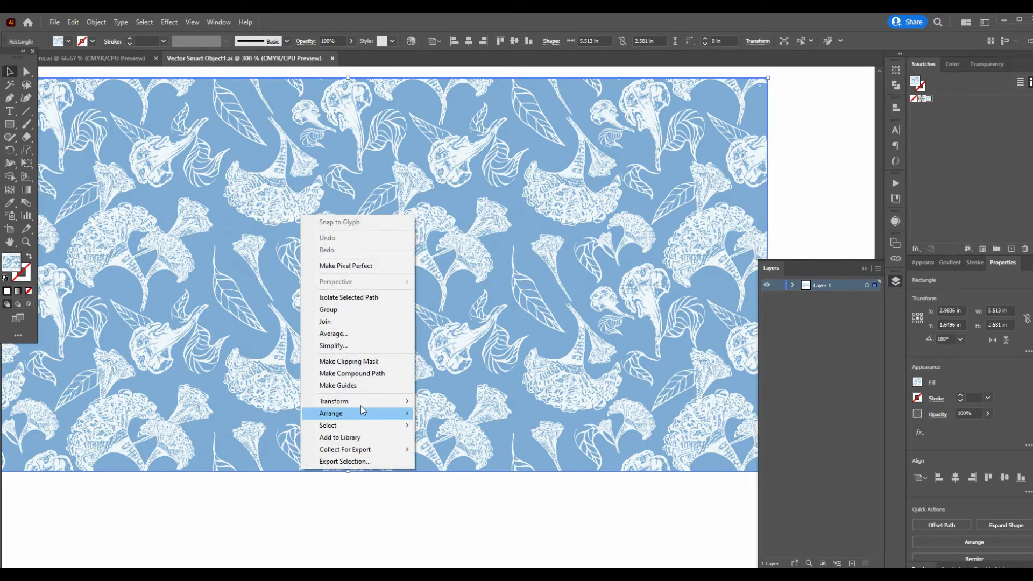
pyautogui.moveTo(372, 401)
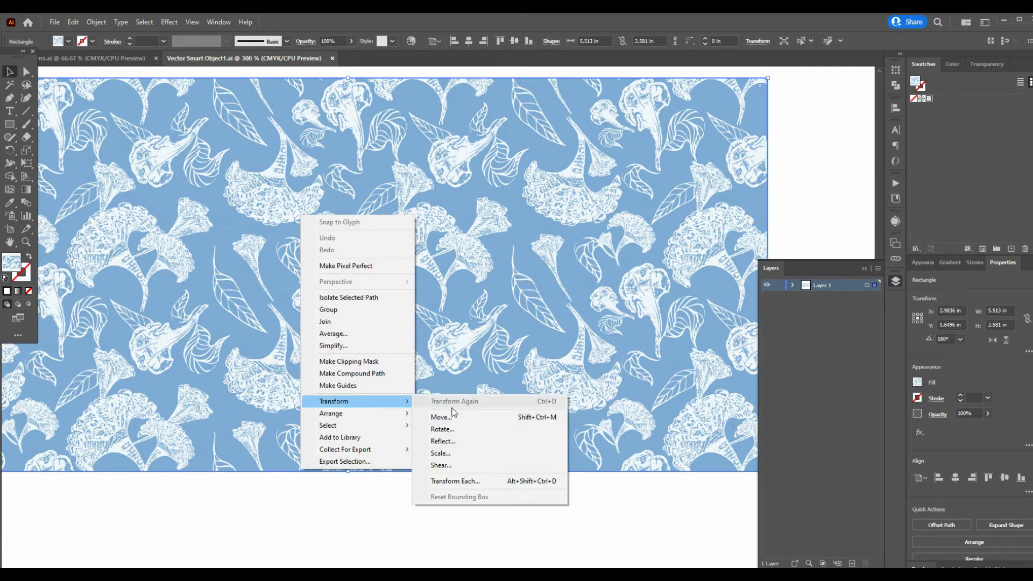
pyautogui.click(440, 453)
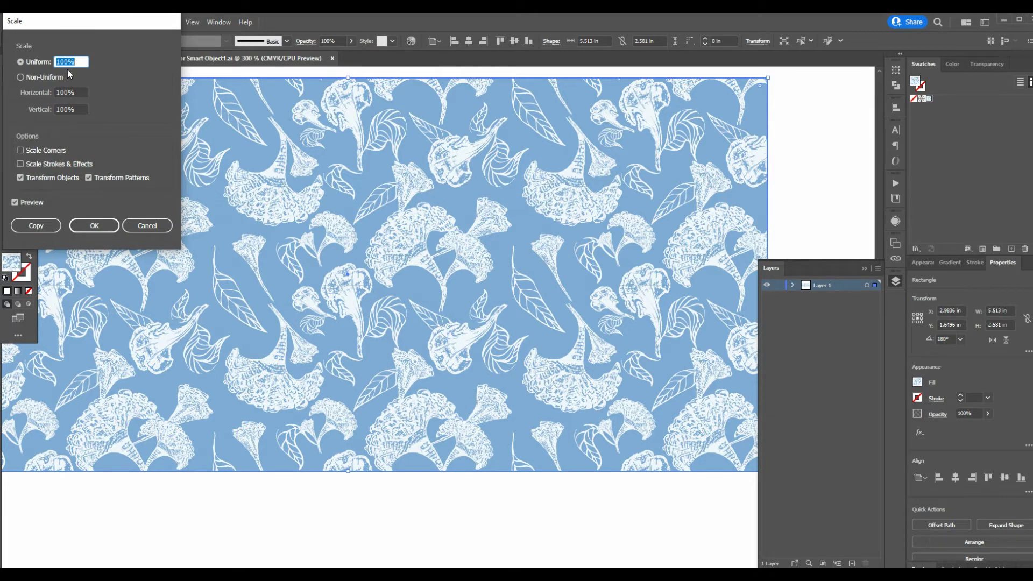
pyautogui.write('70')
pyautogui.click(20, 178)
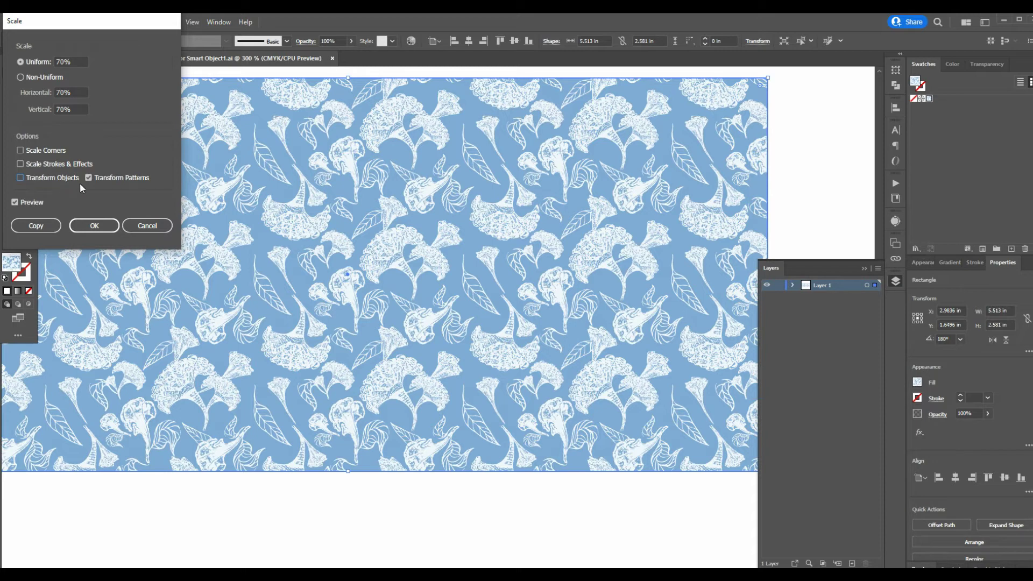
pyautogui.click(99, 231)
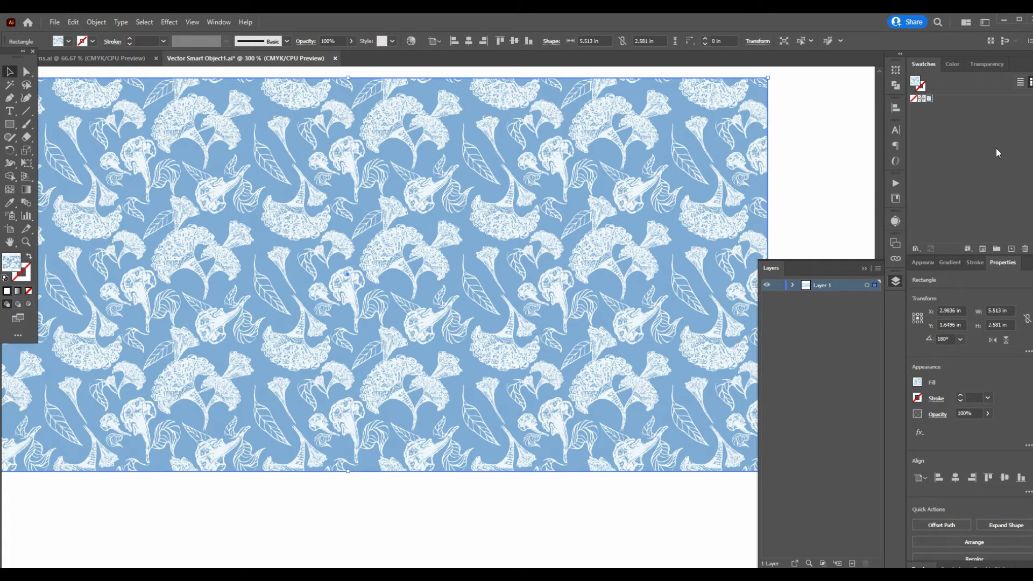
# Save and close Vector Smart Object1.ai, and switch back to Photoshop
pyautogui.click(334, 58)
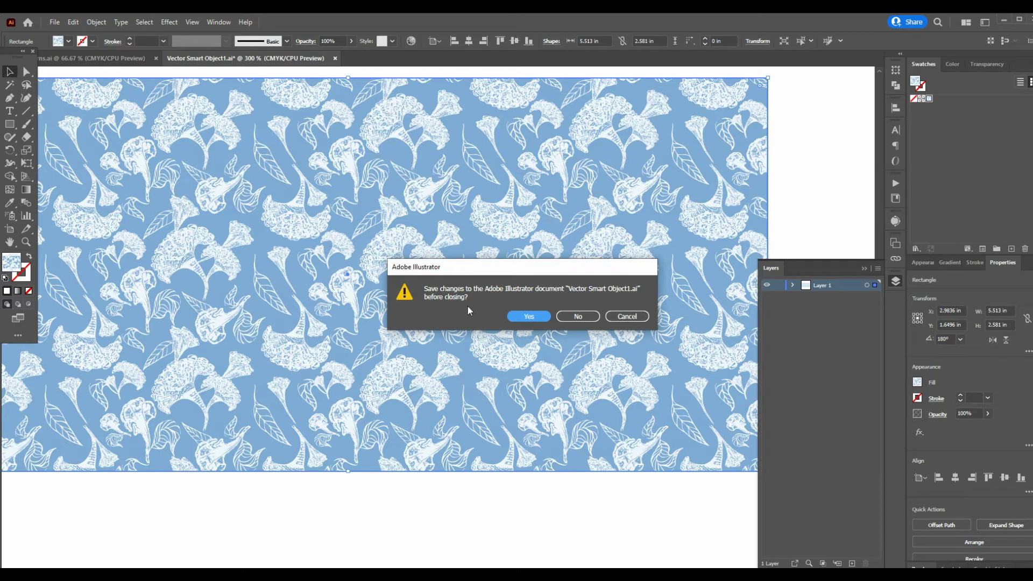
pyautogui.click(535, 318)
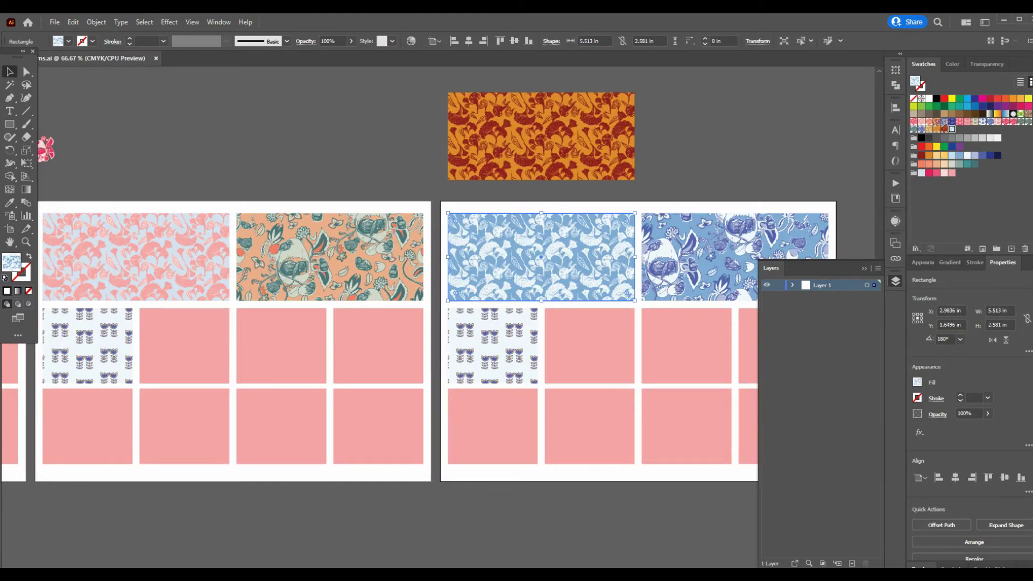
pyautogui.moveTo(487, 569)
pyautogui.click(487, 544)
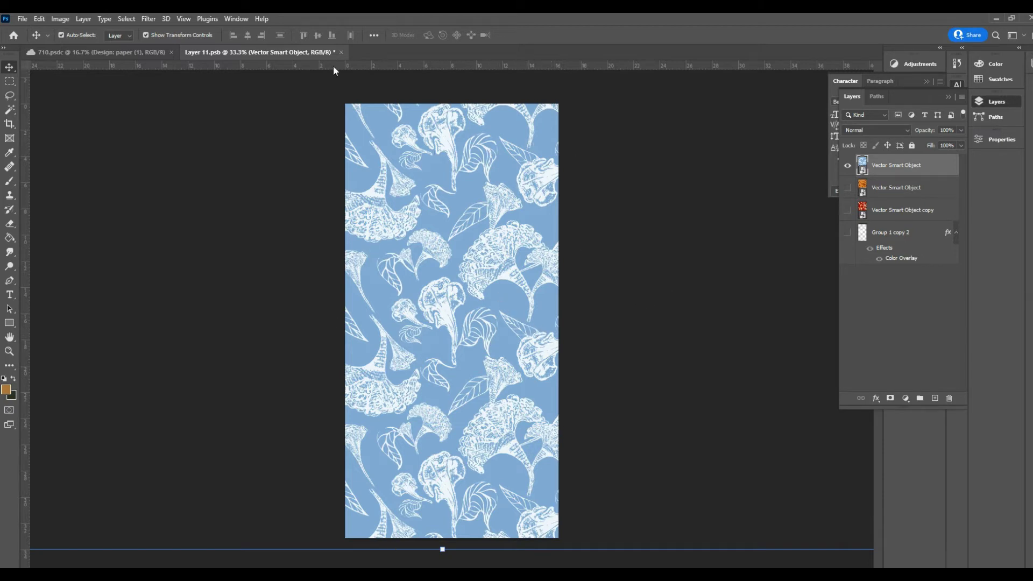
# Save and close Layer 11.psb, and deselect all layers in the box mockup
pyautogui.click(341, 52)
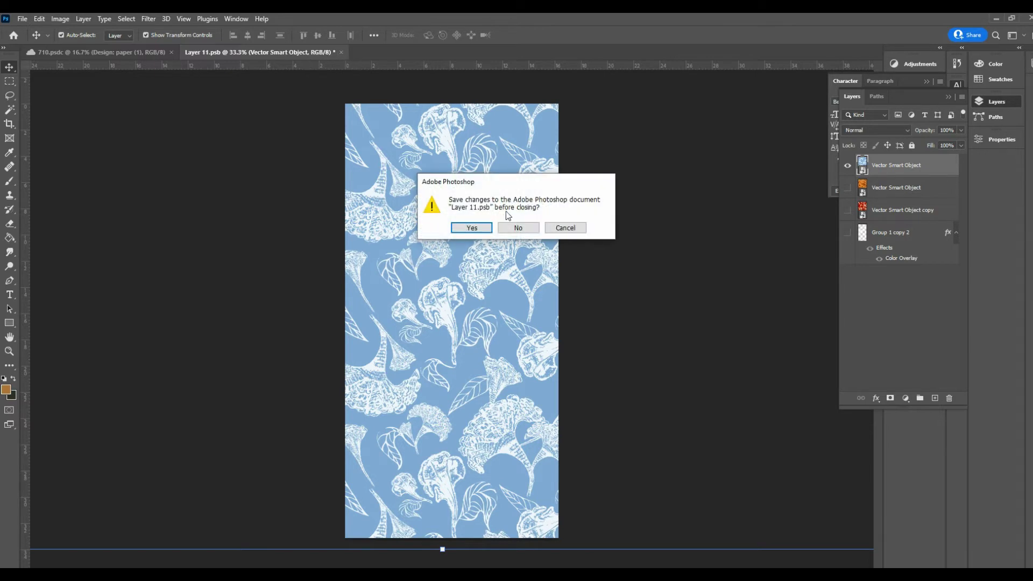
pyautogui.click(471, 228)
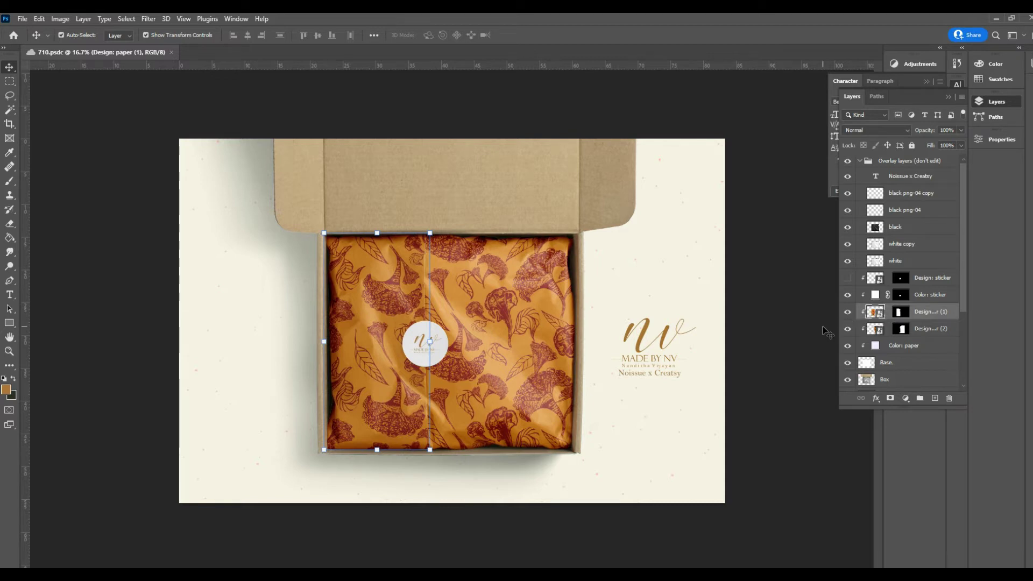
pyautogui.click(770, 326)
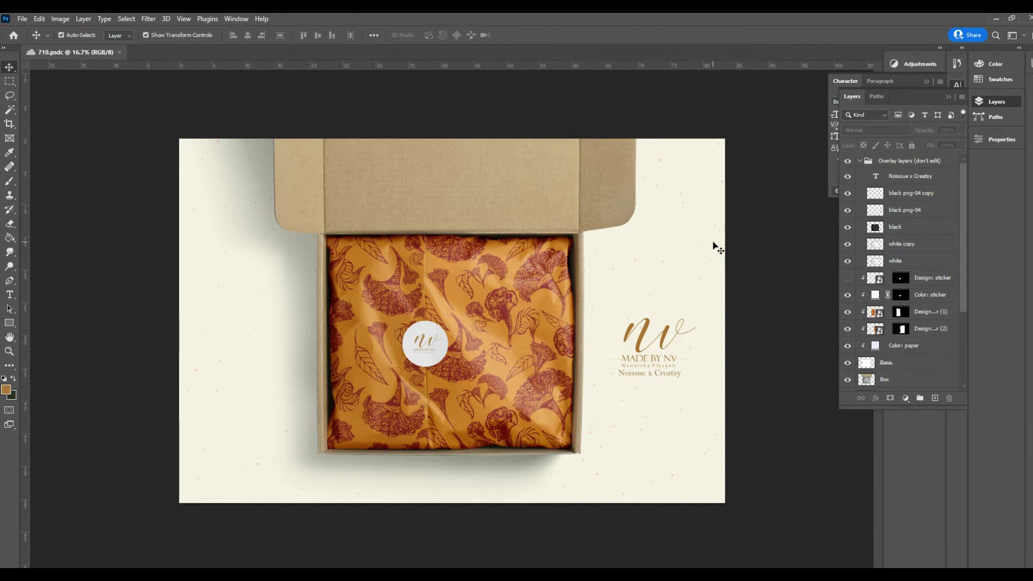
# Reopen the Design: paper (1) smart object and open its orange Vector Smart Object in Illustrator
pyautogui.click(875, 312)
pyautogui.doubleClick(874, 312)
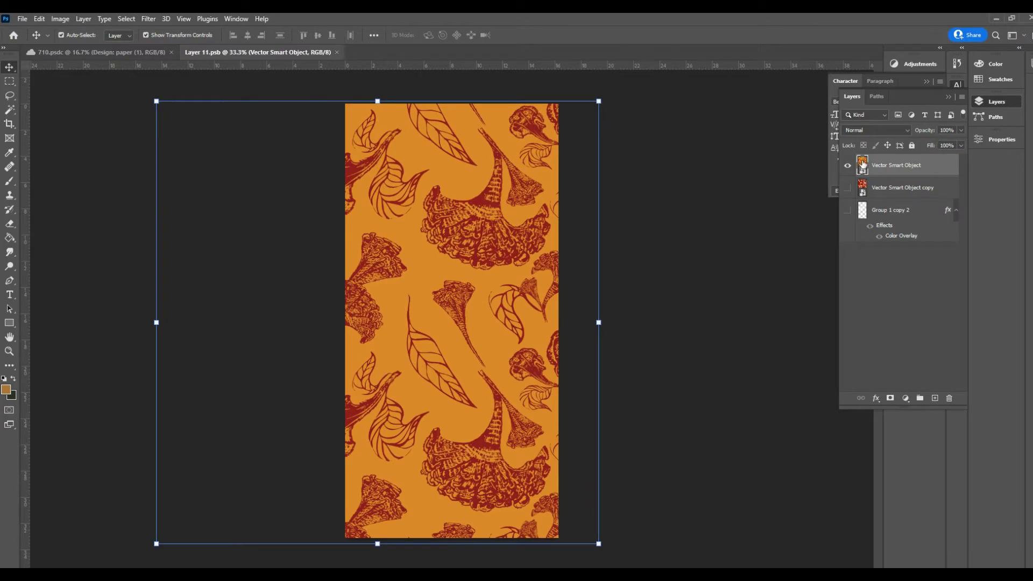
pyautogui.doubleClick(861, 163)
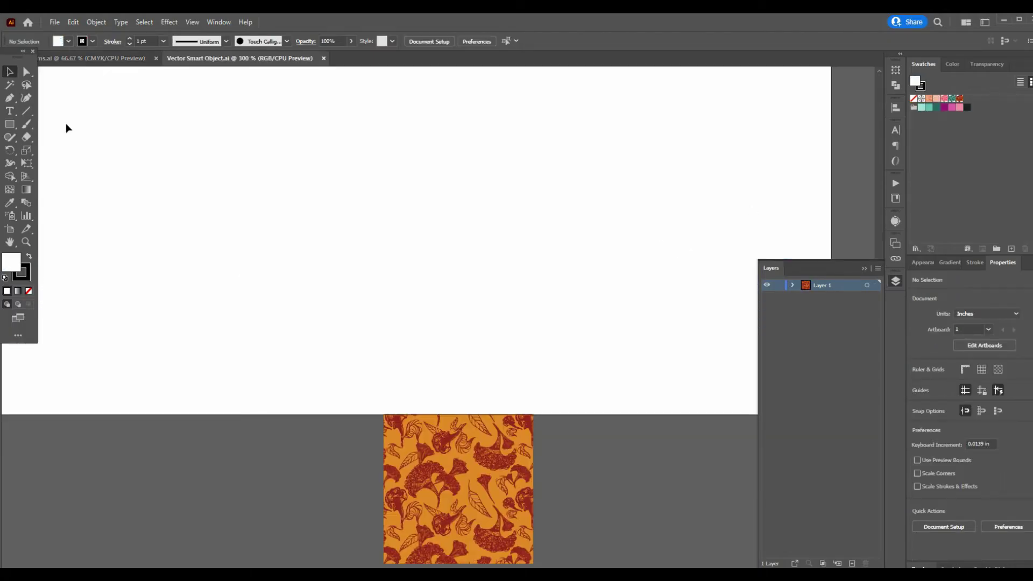
# Copy the blue floral rectangle from the pattern collection into Vector Smart Object.ai and scale it to about 2.16 × 1.01 in above the orange square
pyautogui.click(445, 489)
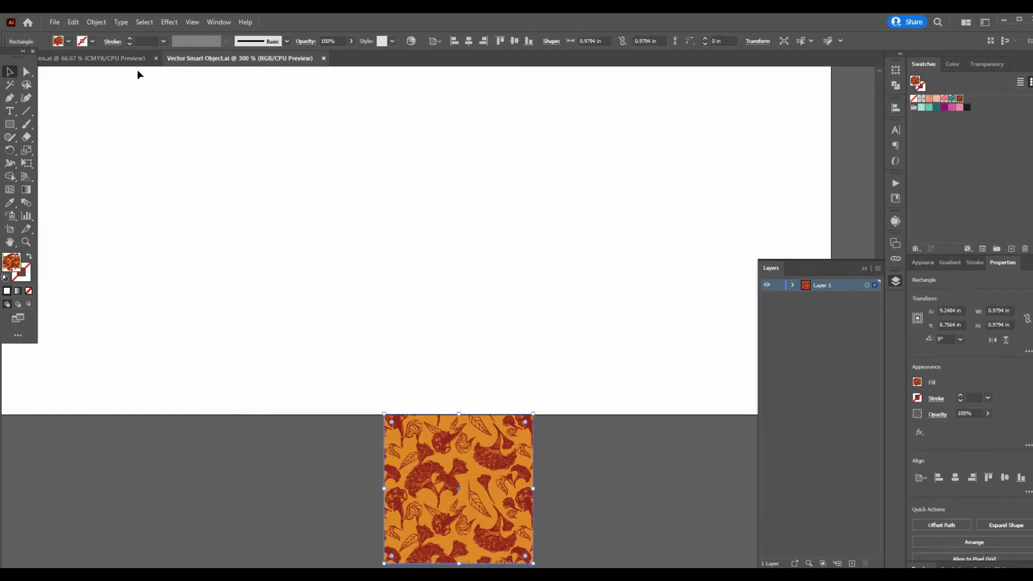
pyautogui.click(125, 64)
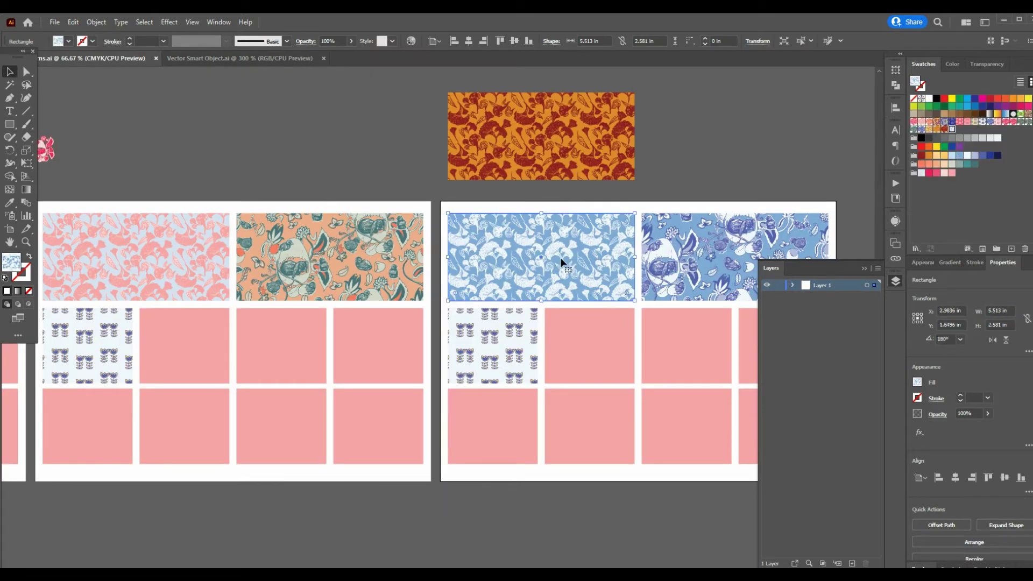
pyautogui.moveTo(577, 250); pyautogui.dragTo(468, 192)
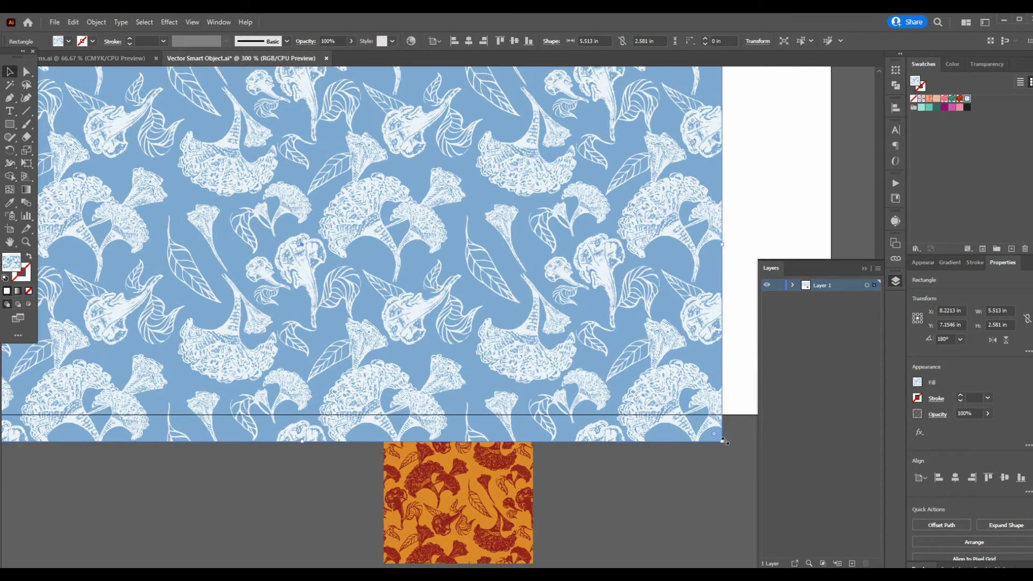
pyautogui.moveTo(724, 441); pyautogui.dragTo(159, 177)
pyautogui.moveTo(109, 144); pyautogui.dragTo(511, 341)
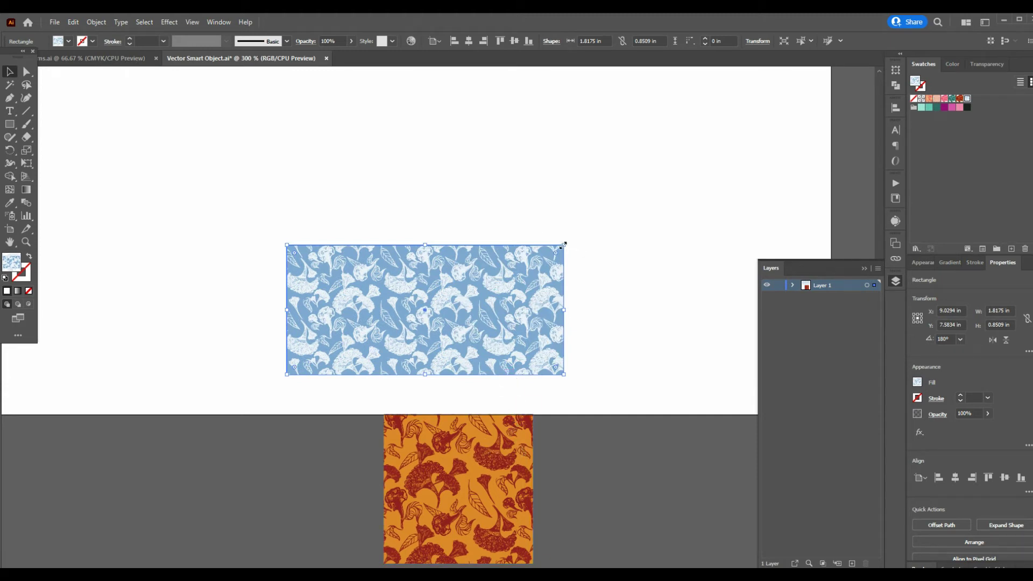
pyautogui.moveTo(563, 245); pyautogui.dragTo(615, 220)
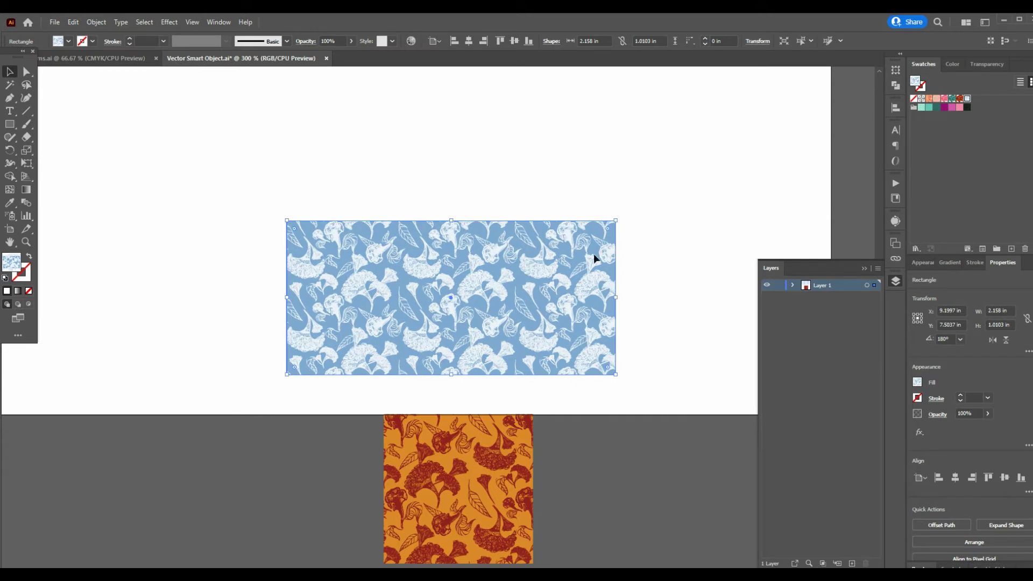
# Apply the blue floral fill to the orange square using the Eyedropper, and delete the pasted rectangle while keeping the square
pyautogui.click(482, 502)
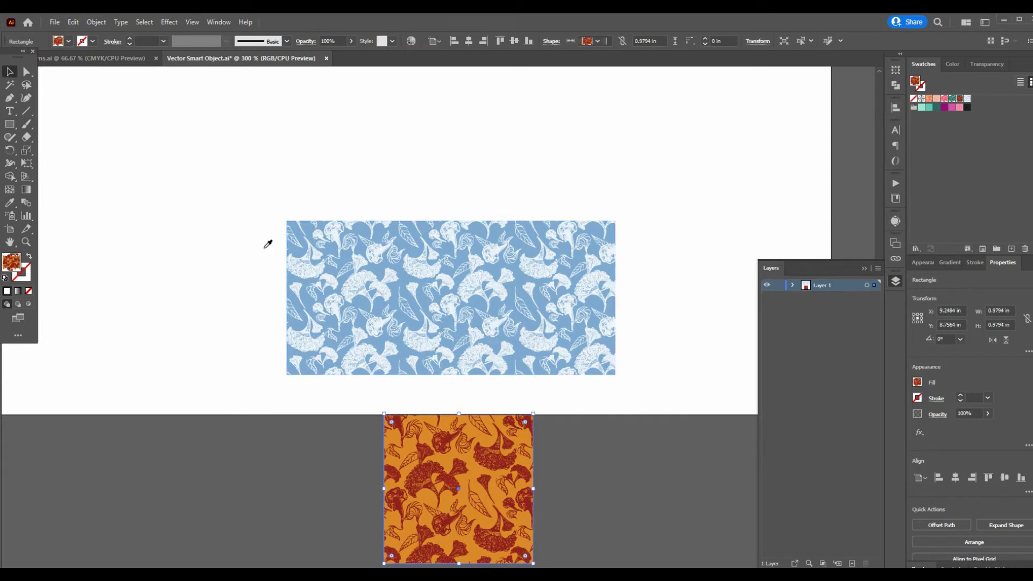
pyautogui.press('i')
pyautogui.click(507, 305)
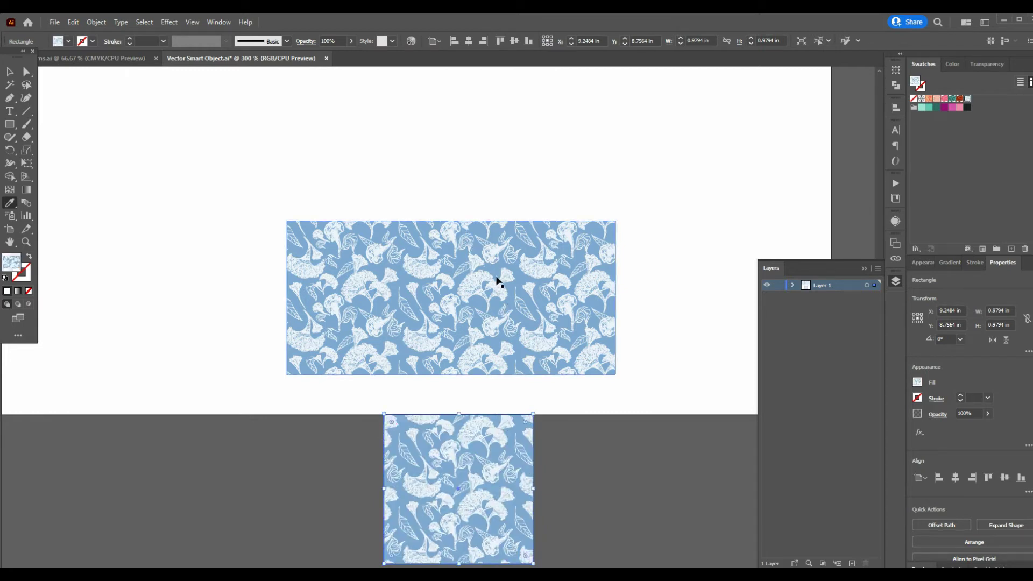
pyautogui.press('Delete')
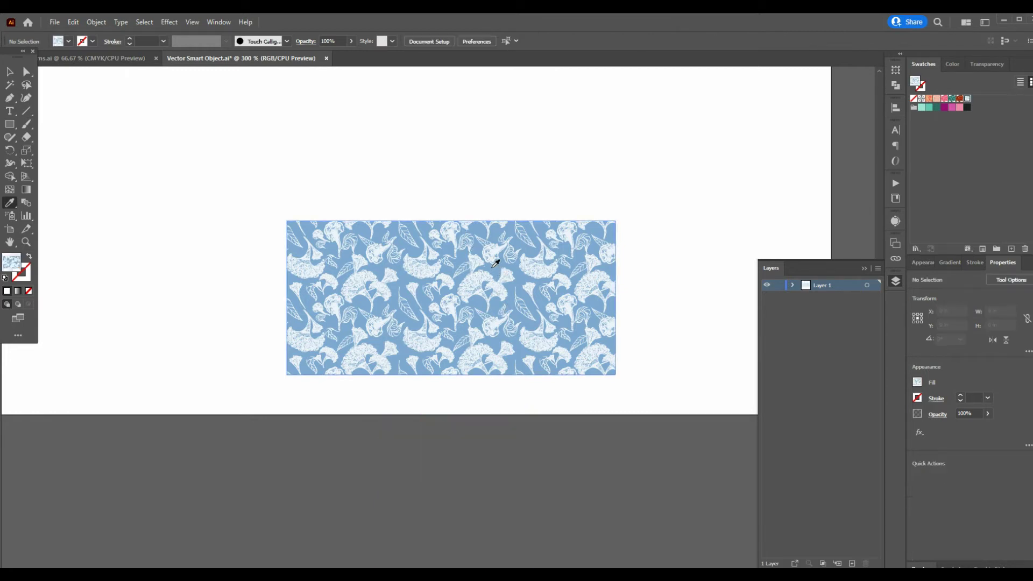
pyautogui.hotkey('ctrl', 'z')
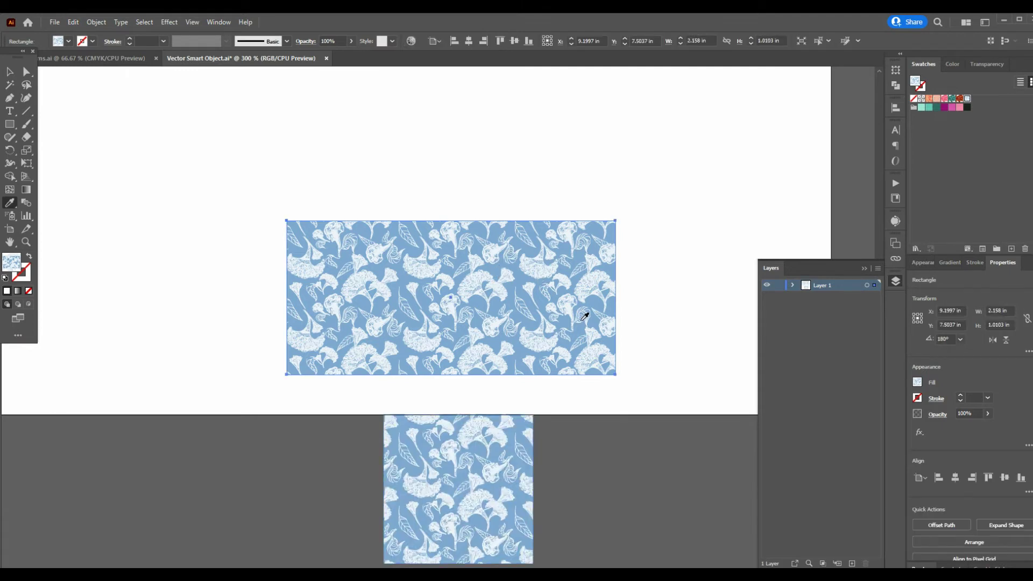
pyautogui.press('Delete')
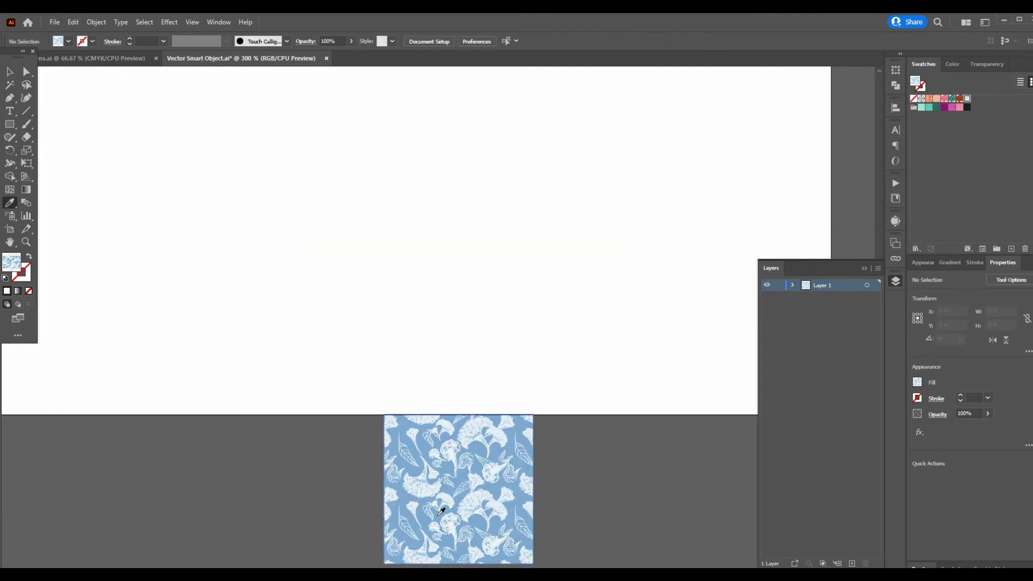
# Save and close Vector Smart Object.ai, and switch to Photoshop to save and close Layer 11.psb
pyautogui.click(326, 58)
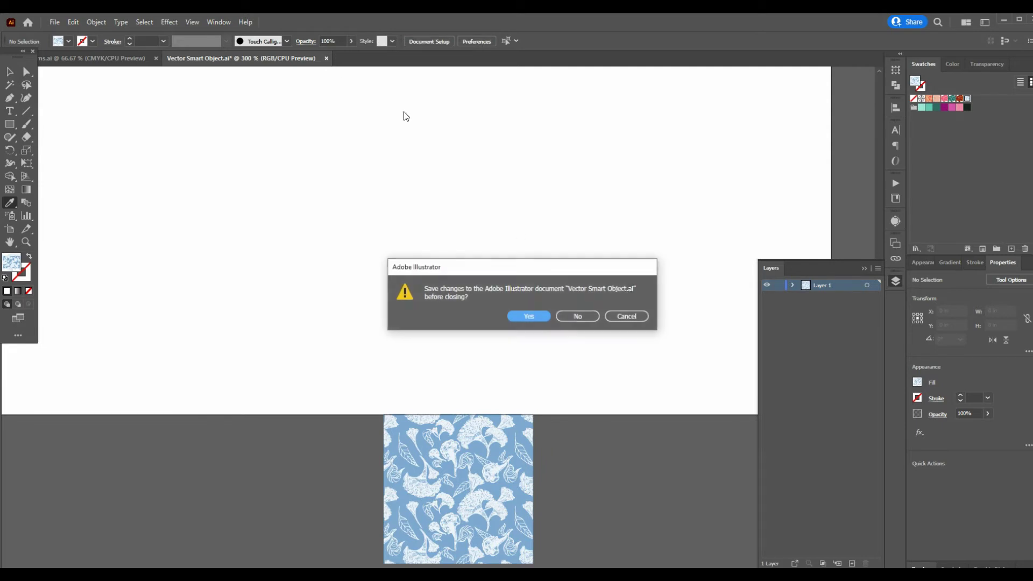
pyautogui.click(525, 314)
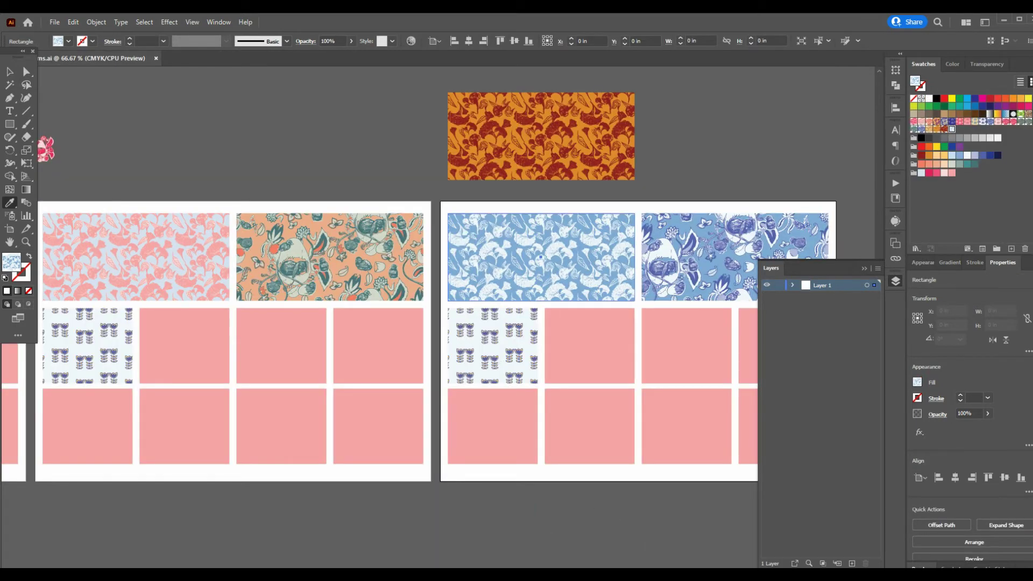
pyautogui.hotkey('alt', 'Tab')
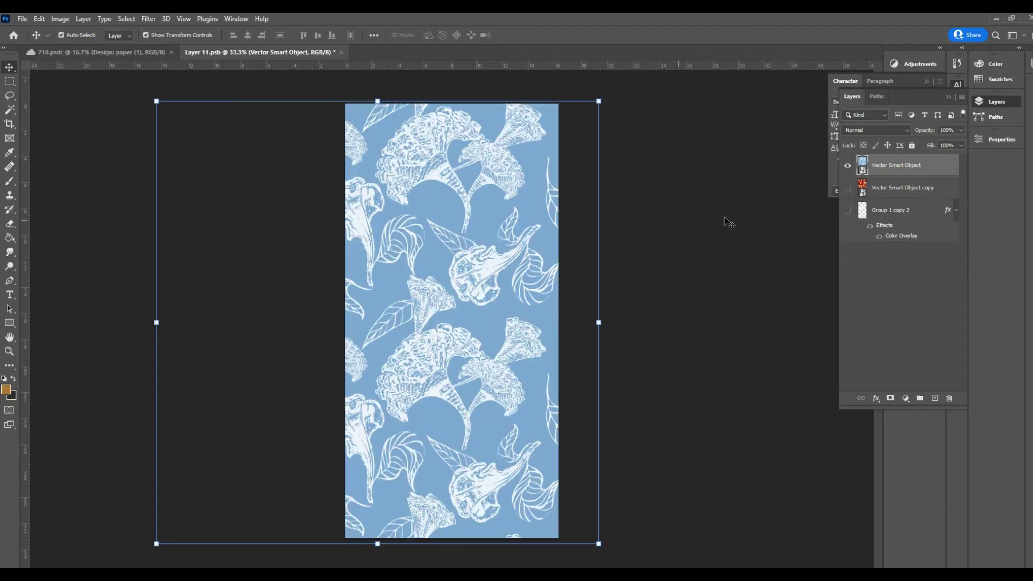
pyautogui.click(341, 52)
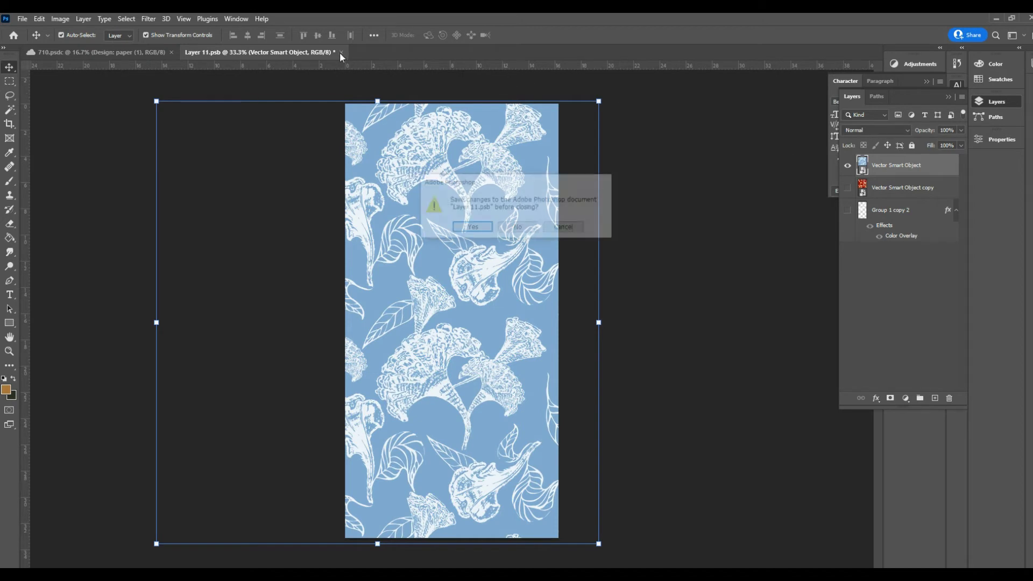
pyautogui.click(480, 228)
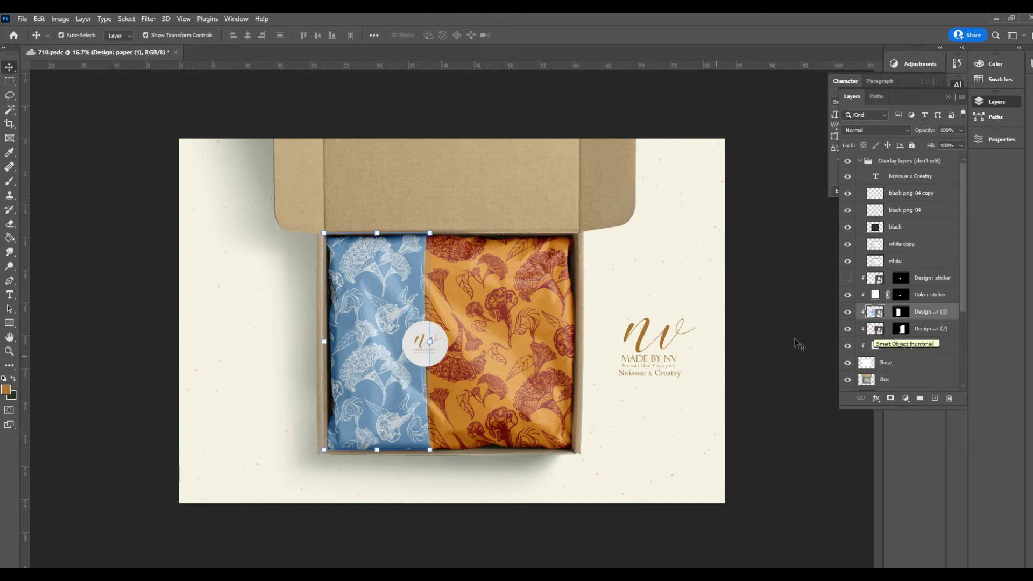
# Open the Design: paper (2) smart object and its orange Vector Smart Object for editing in Illustrator
pyautogui.click(874, 329)
pyautogui.doubleClick(871, 329)
pyautogui.doubleClick(859, 163)
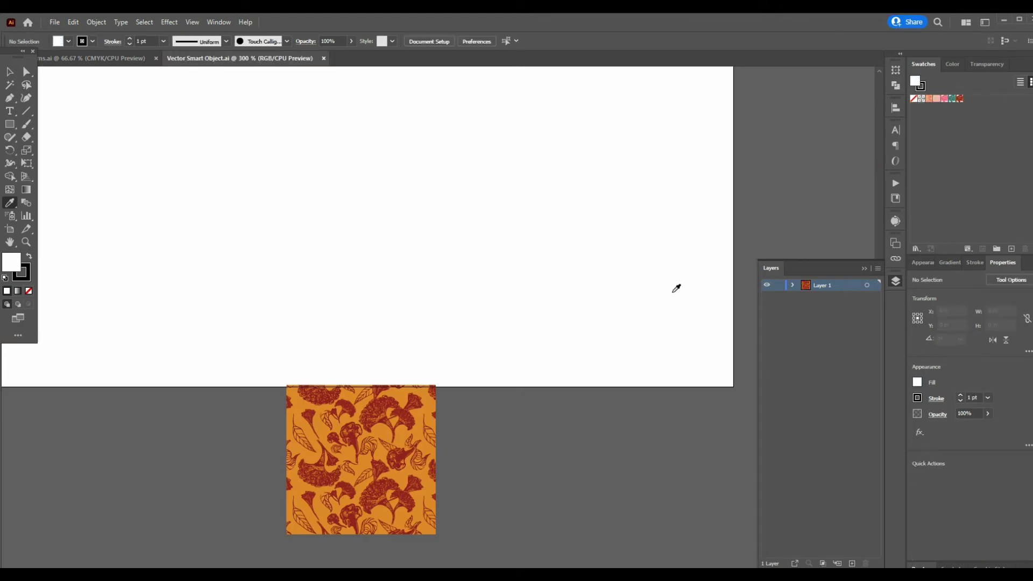
# Copy the blue floral rectangle into the second paper's Vector Smart Object.ai and scale it to about 2.73 × 1.28 in above the orange square
pyautogui.click(67, 59)
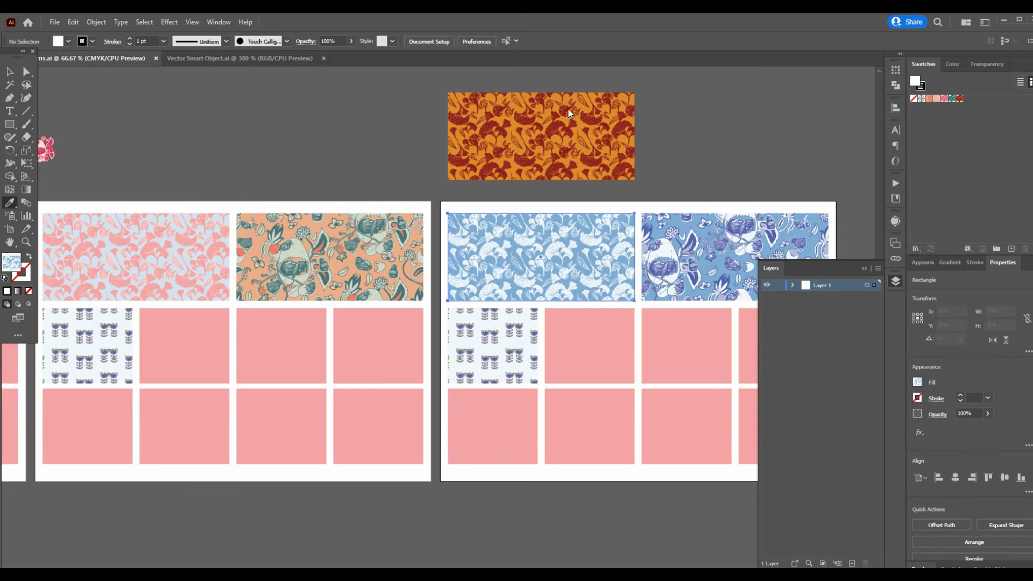
pyautogui.click(8, 72)
pyautogui.moveTo(592, 260); pyautogui.dragTo(470, 334)
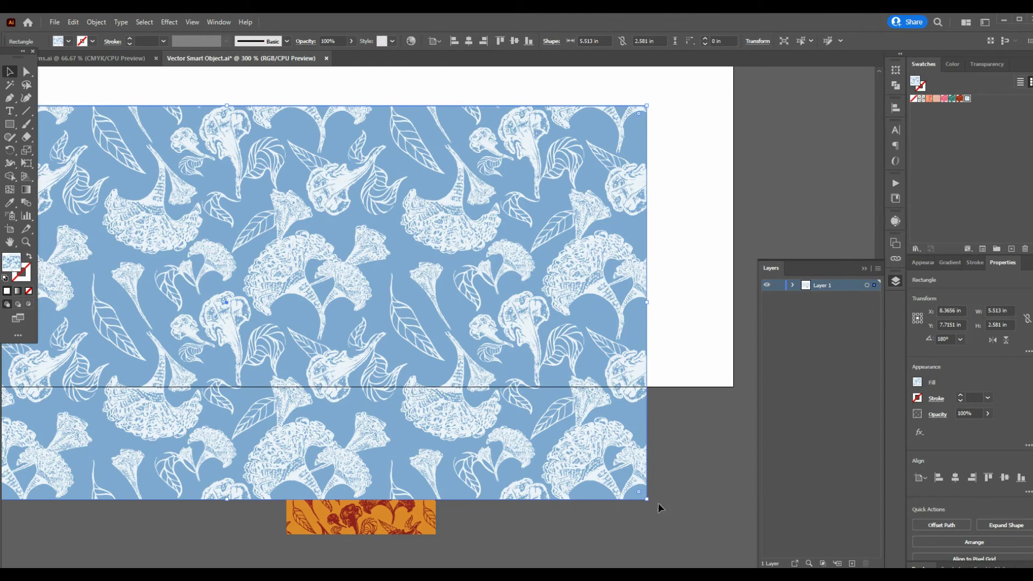
pyautogui.moveTo(648, 501); pyautogui.dragTo(323, 300)
pyautogui.moveTo(194, 247); pyautogui.dragTo(498, 278)
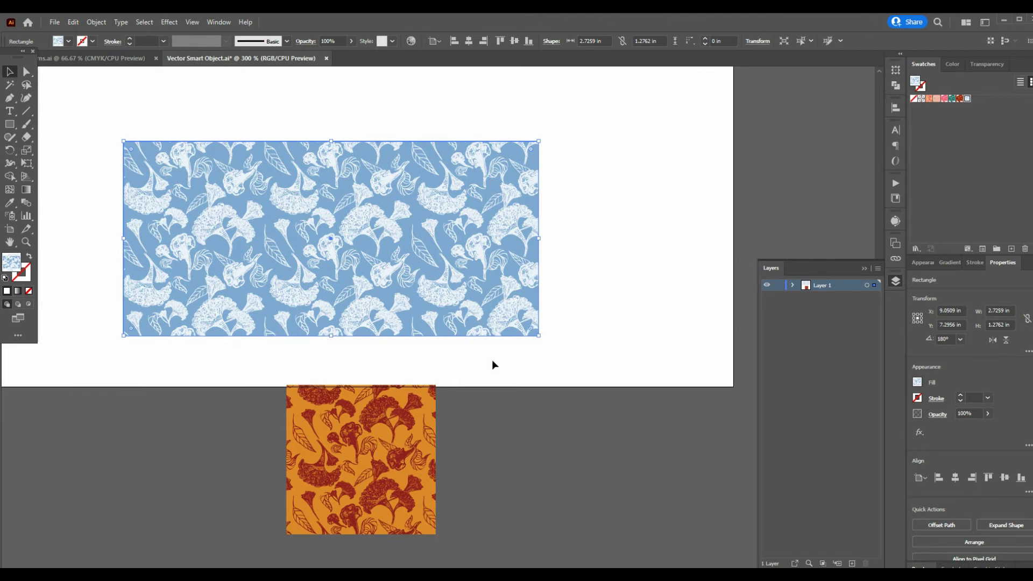
# Sample the blue floral fill onto the second paper's orange square with the Eyedropper, and delete the larger pasted rectangle
pyautogui.click(396, 422)
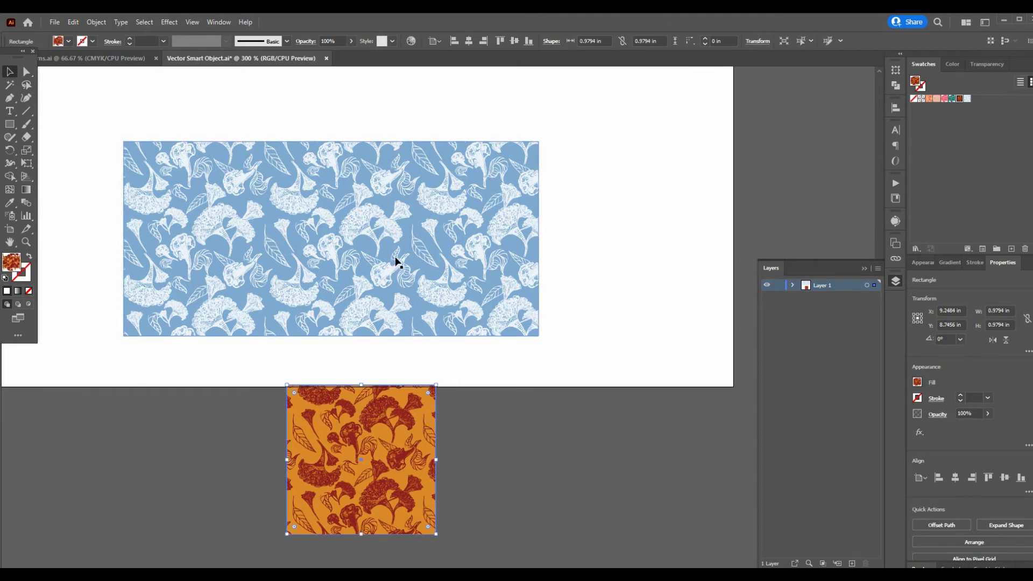
pyautogui.press('i')
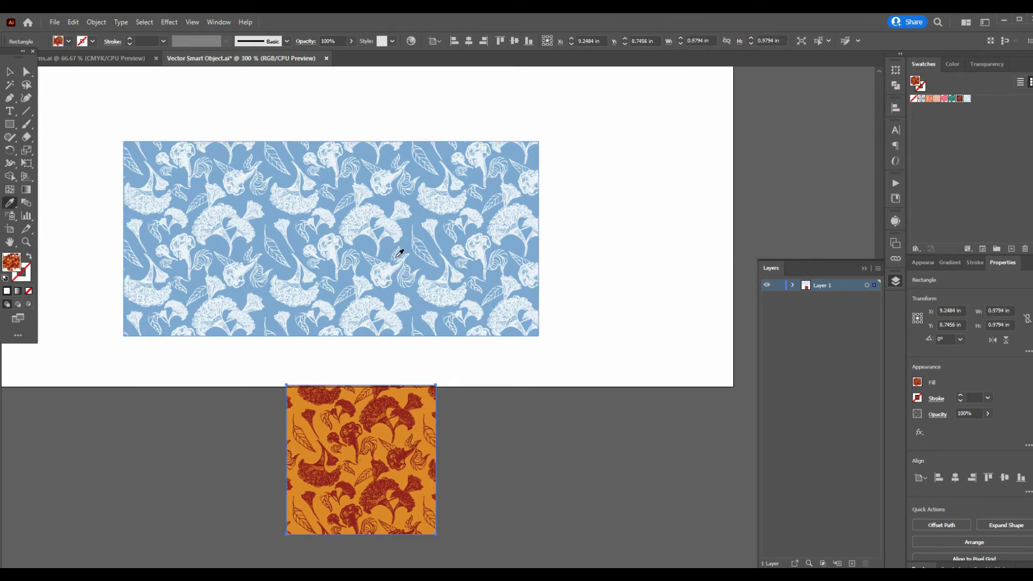
pyautogui.click(399, 253)
pyautogui.click(10, 72)
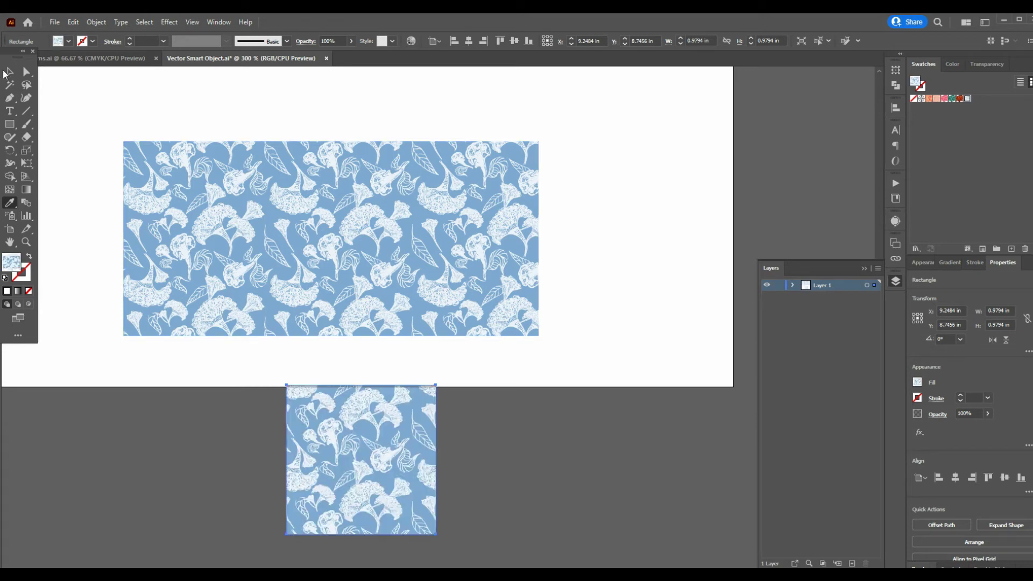
pyautogui.click(406, 279)
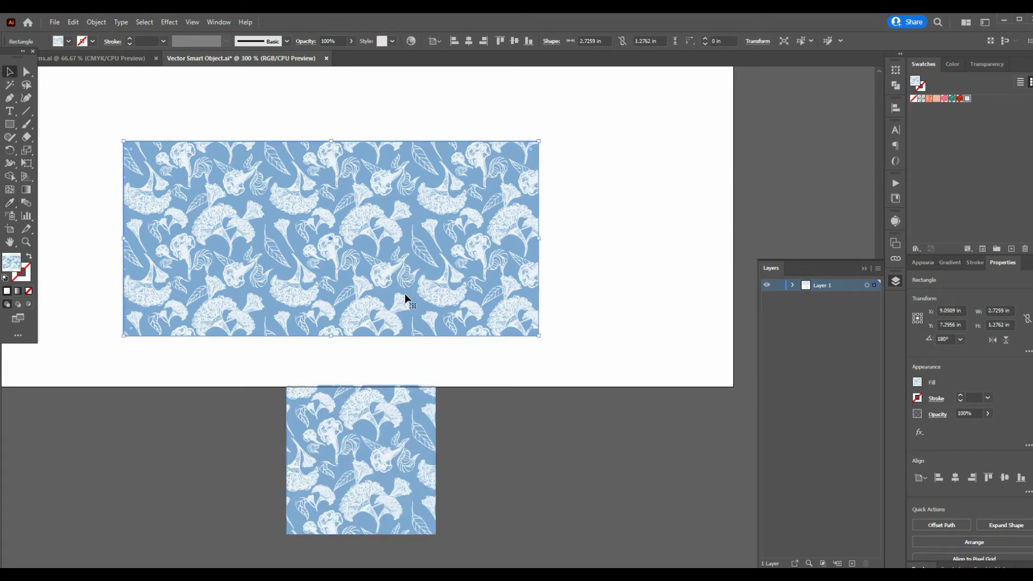
pyautogui.press('Delete')
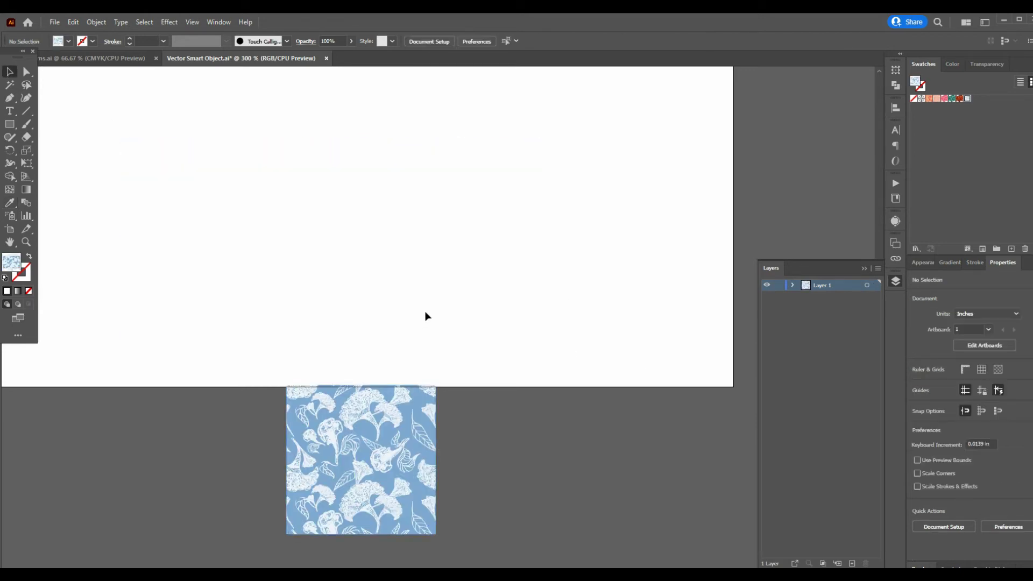
# Save and close the second paper's Vector Smart Object.ai, and switch to Photoshop to save and close Layer 121.psb
pyautogui.click(327, 59)
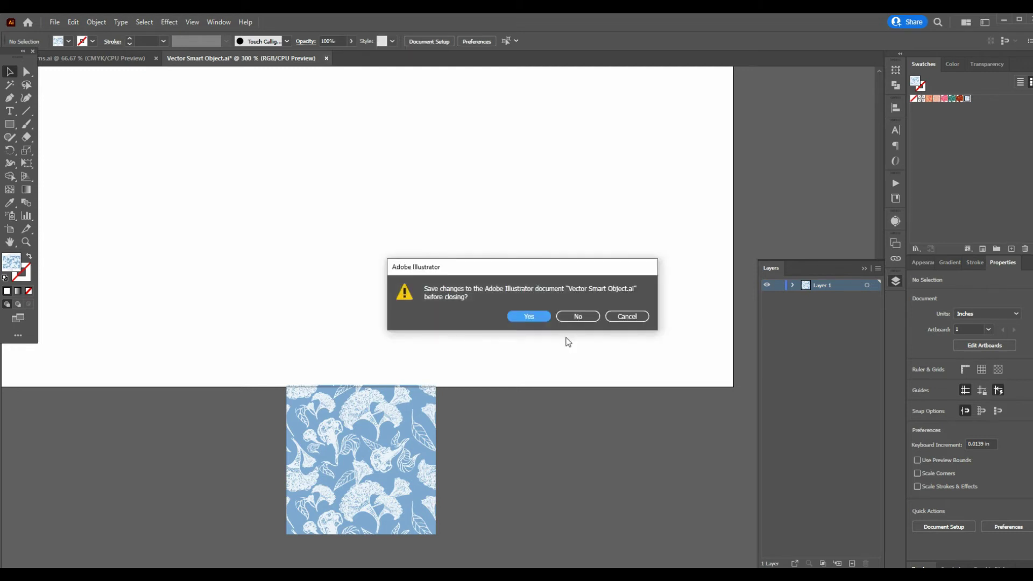
pyautogui.click(535, 321)
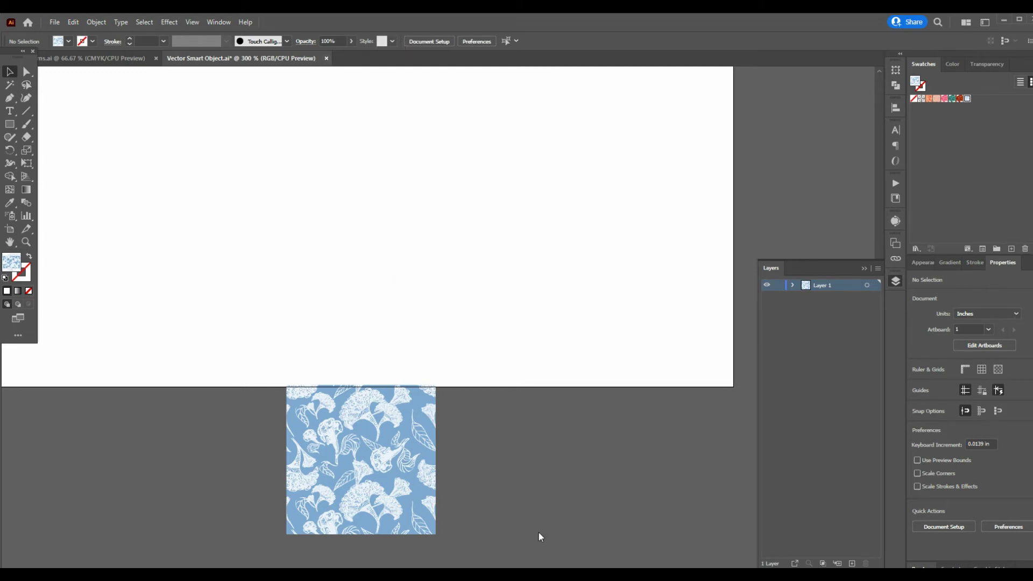
pyautogui.moveTo(494, 575)
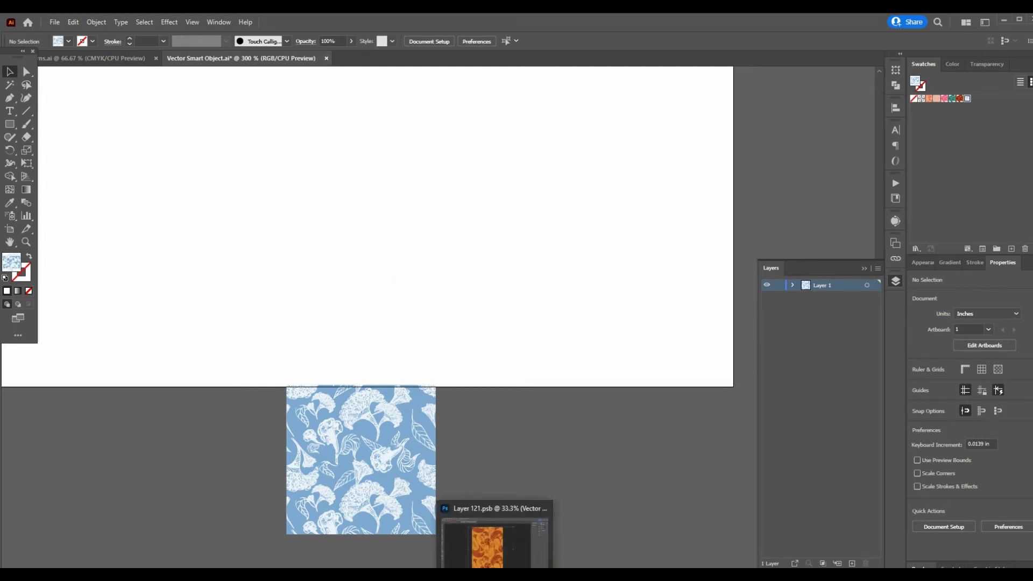
pyautogui.click(494, 535)
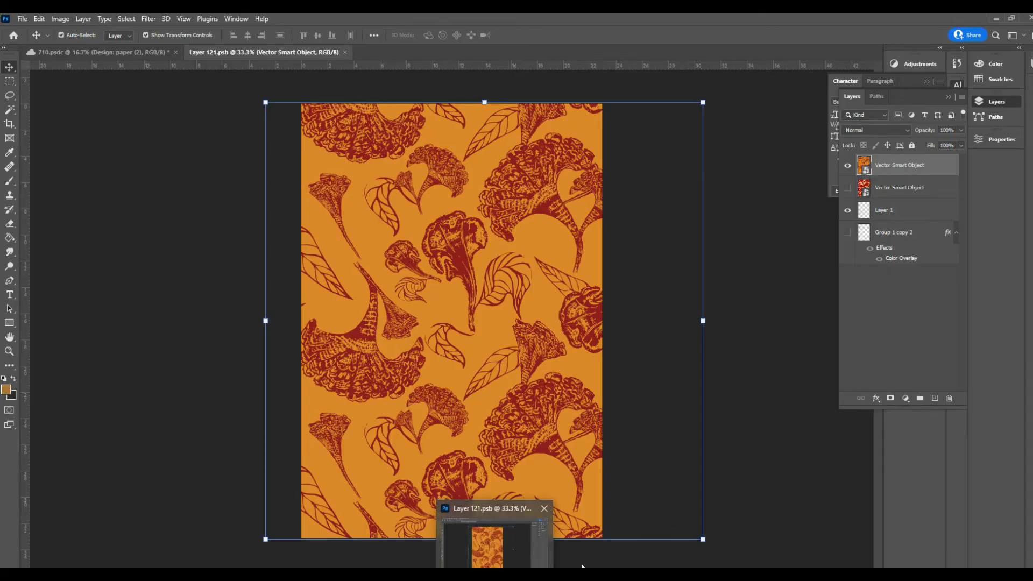
pyautogui.click(792, 489)
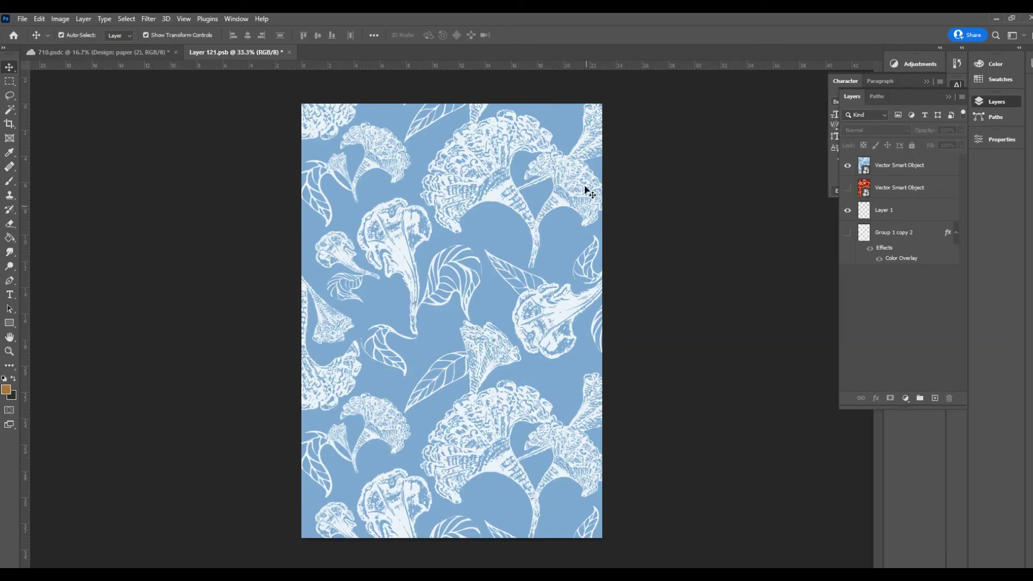
pyautogui.click(290, 53)
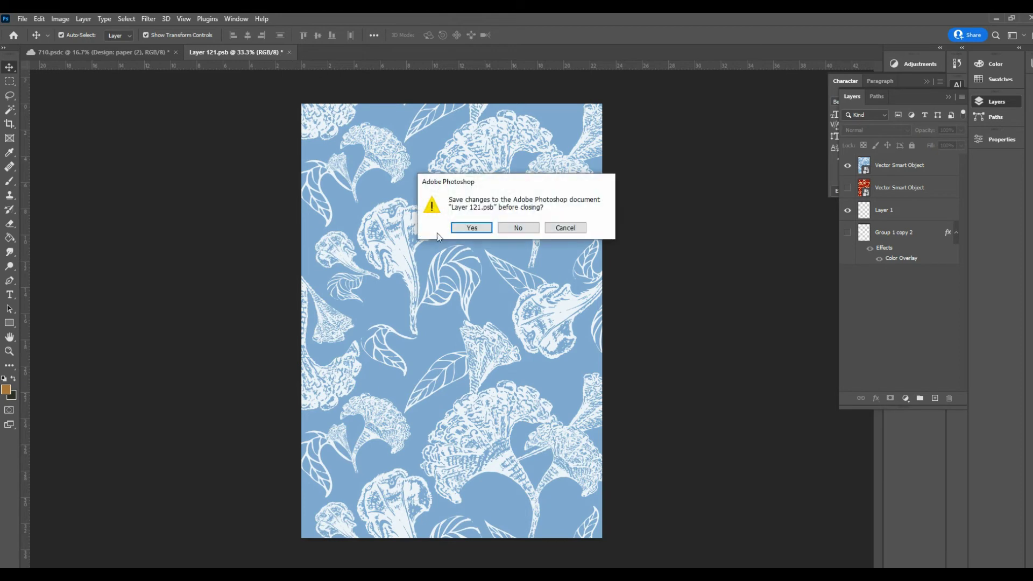
pyautogui.click(475, 236)
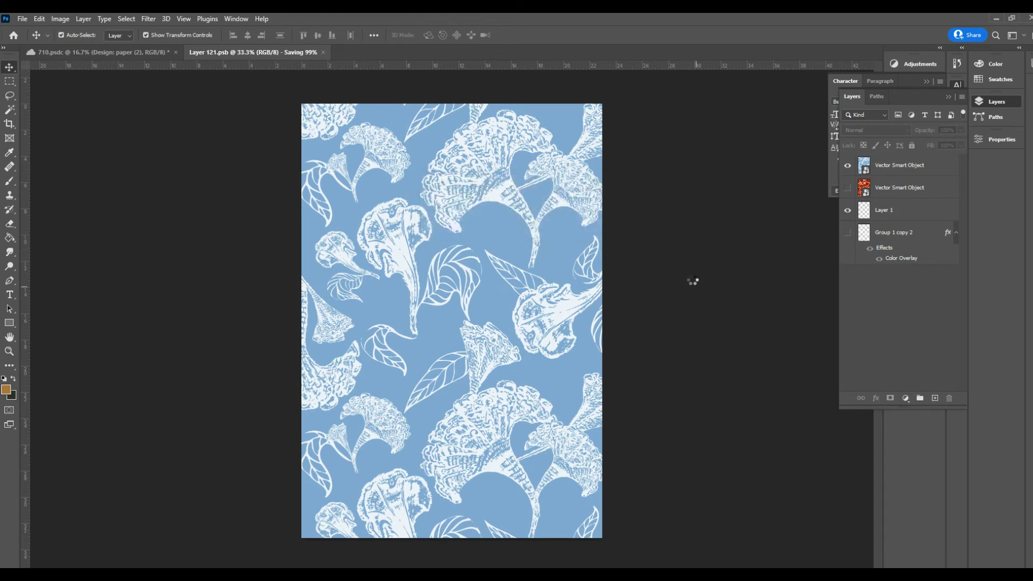